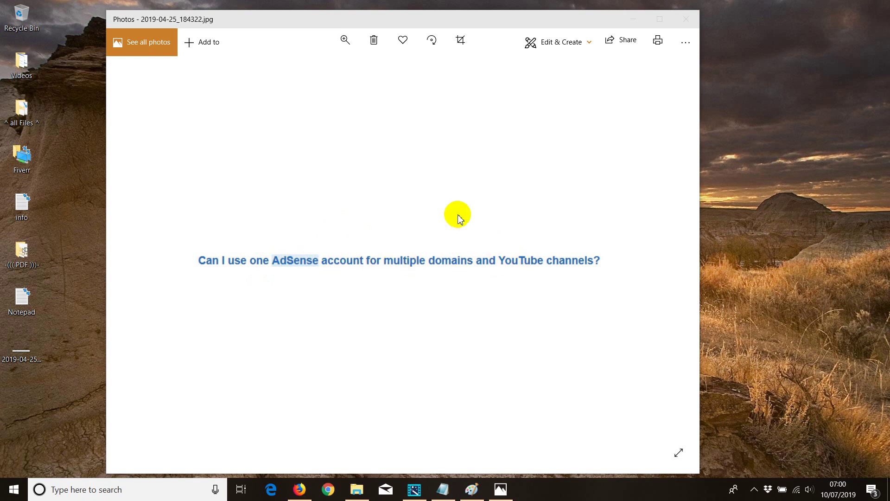
Step: Show the Paint diagram, then switch to Firefox displaying the educationox.com homepage
left_click(495, 496)
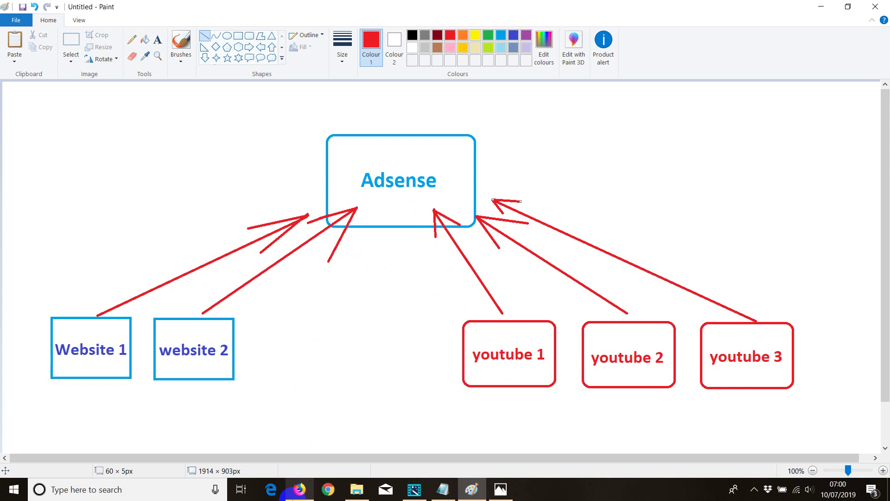
left_click(293, 499)
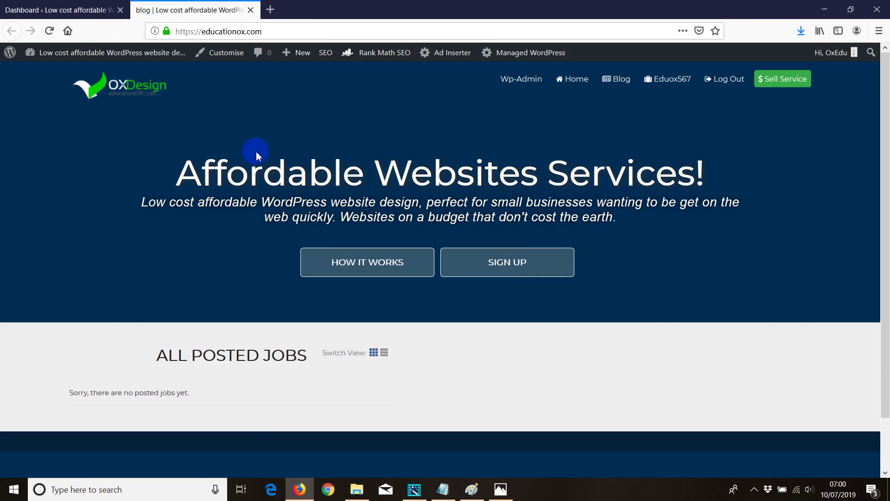
Step: In a new tab, load Google AdSense and view its Sites list of 19 Ready sites
mouse_move(69, 53)
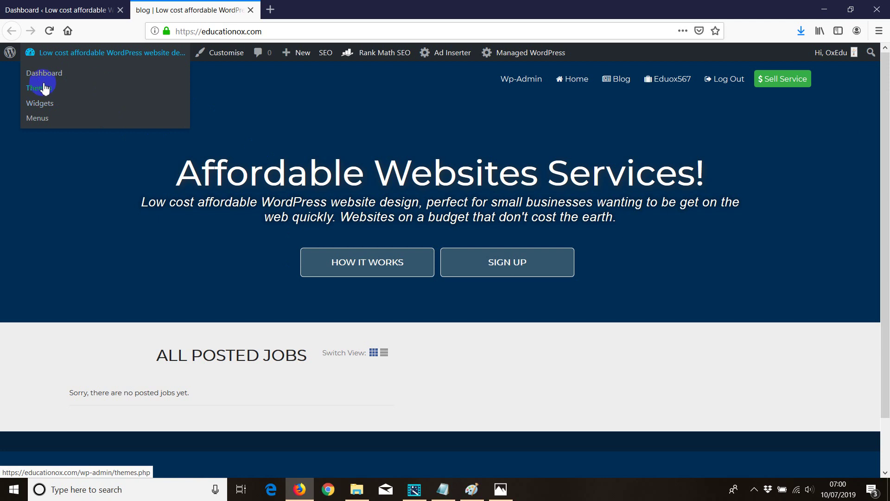
left_click(270, 10)
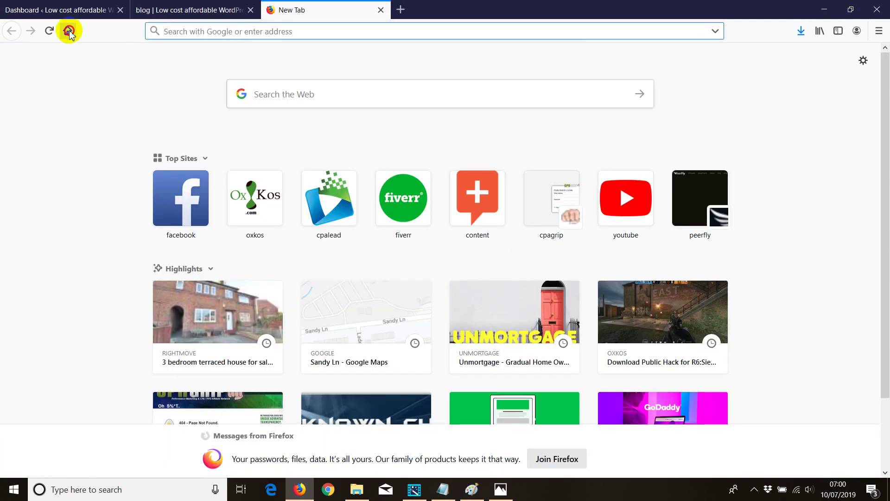
left_click(68, 31)
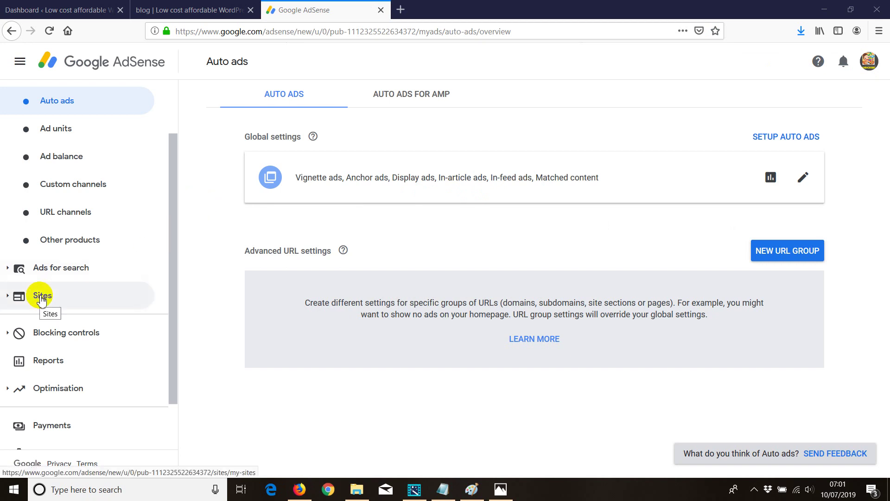
left_click(42, 298)
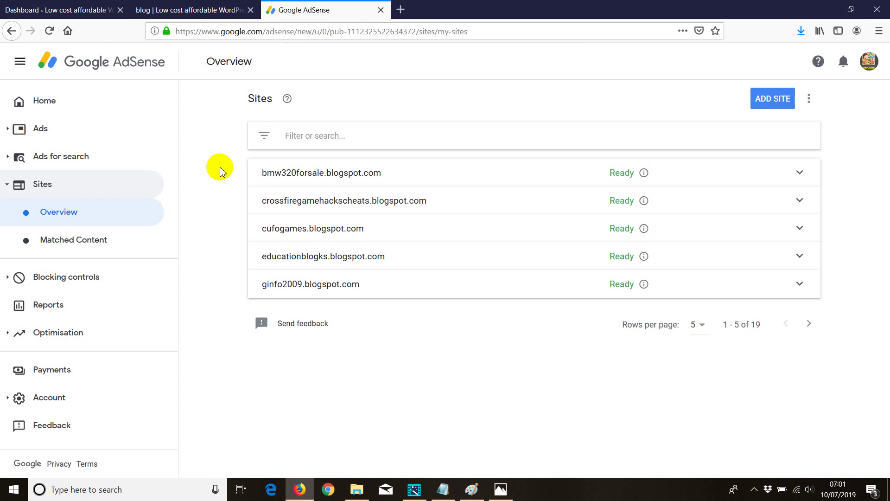
Step: Open another Google tab, append /adsense to its address, then close that extra tab
left_click(401, 9)
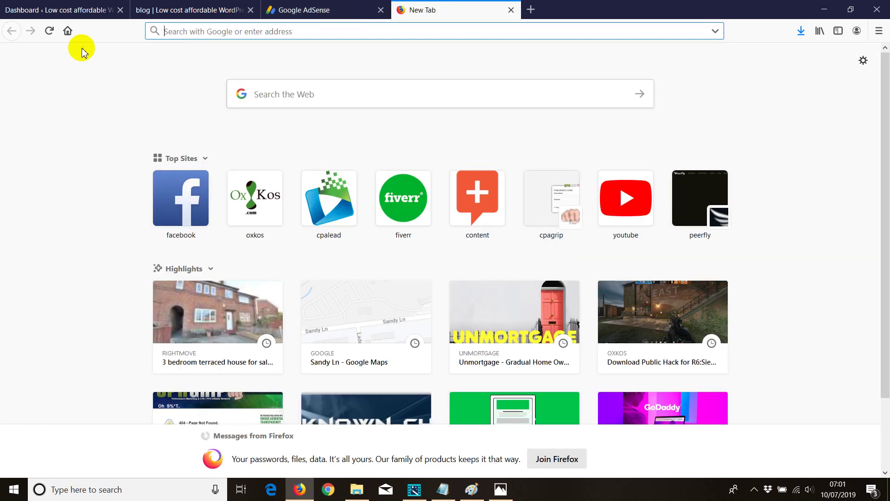
left_click(68, 30)
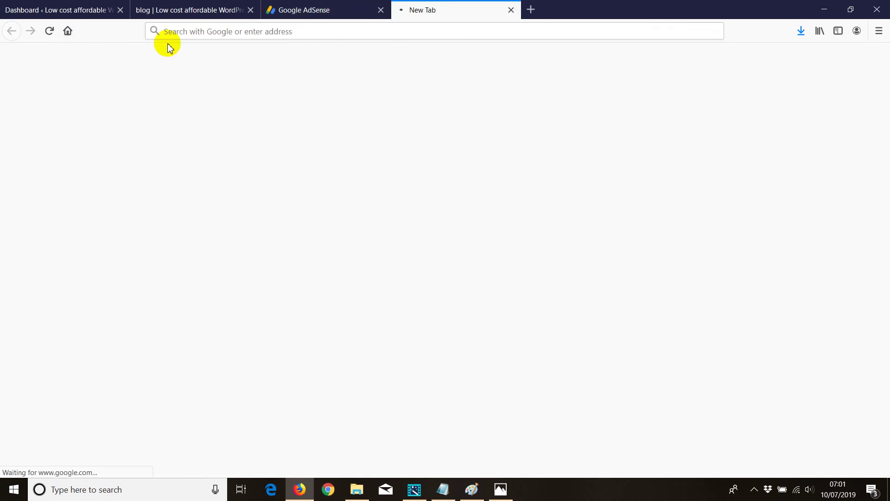
left_click(234, 33)
left_click(268, 33)
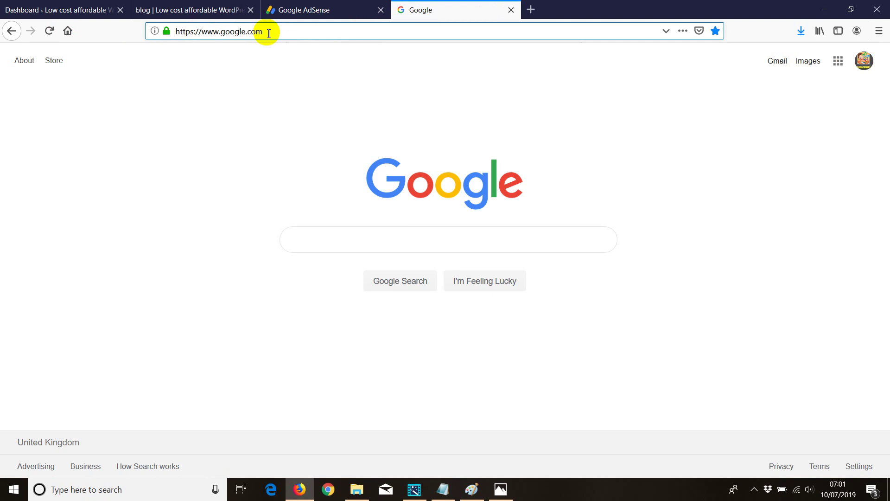
type("/adsense/")
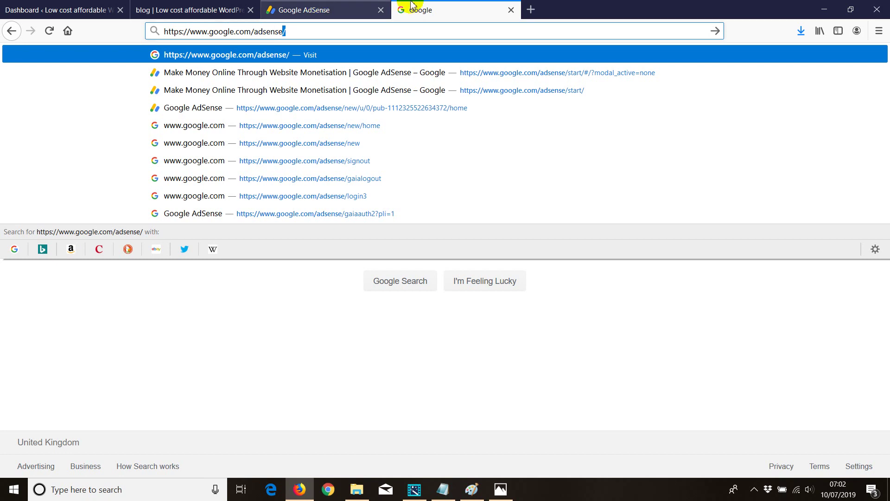
left_click(511, 10)
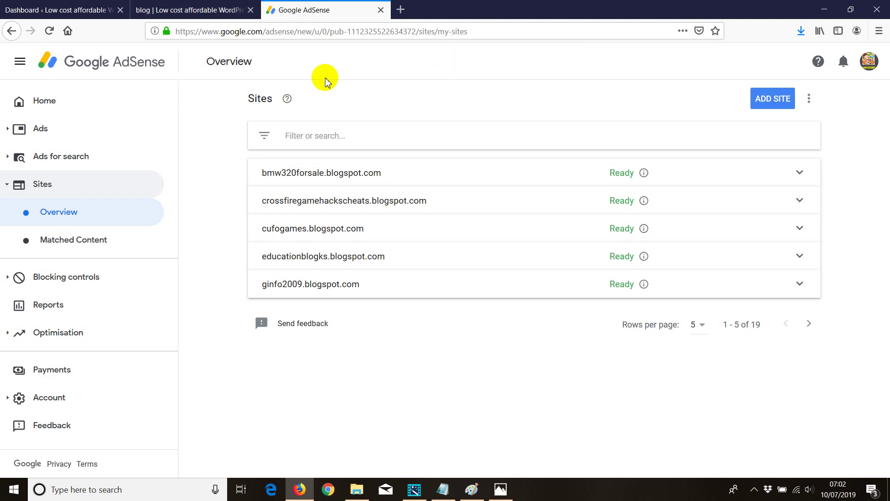
Step: Copy the educationox.com address from the site's tab
left_click(190, 10)
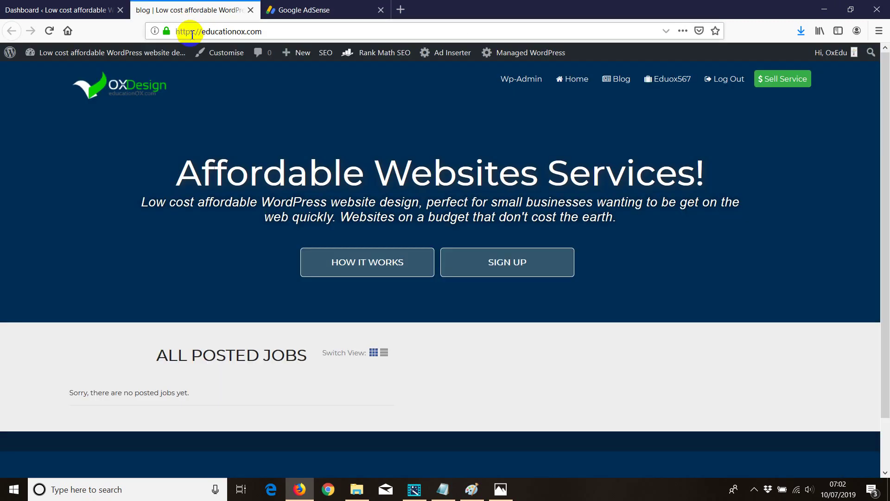
right_click(208, 31)
left_click(231, 63)
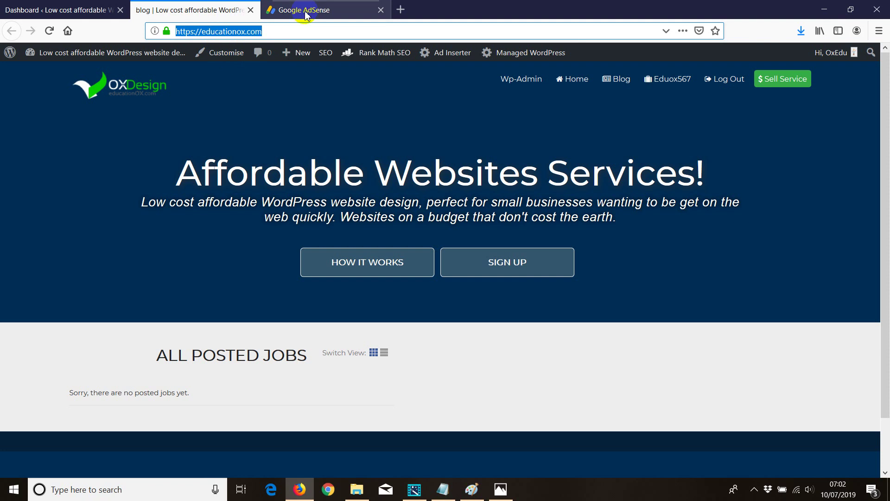
left_click(310, 10)
left_click(761, 98)
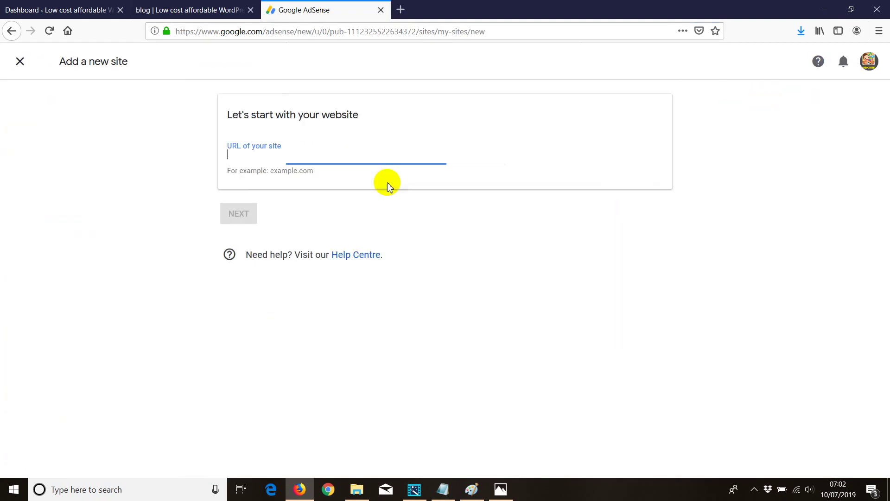
left_click(269, 155)
right_click(269, 155)
left_click(296, 195)
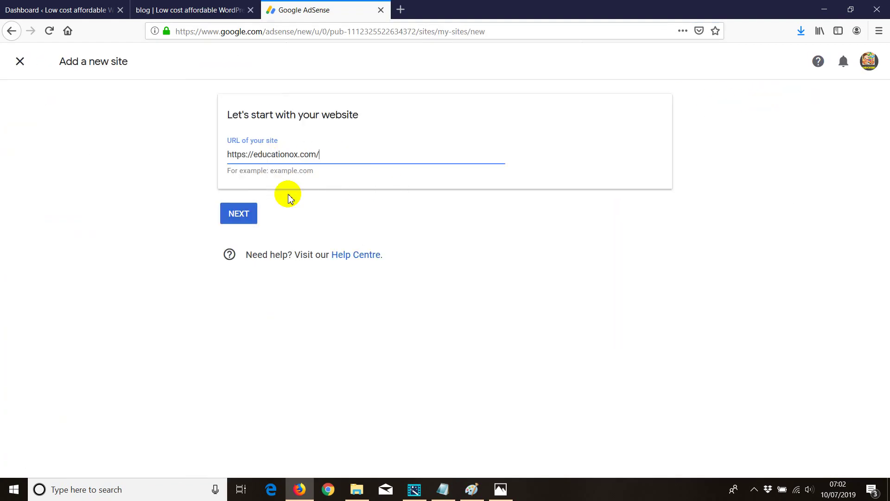
key("BackSpace")
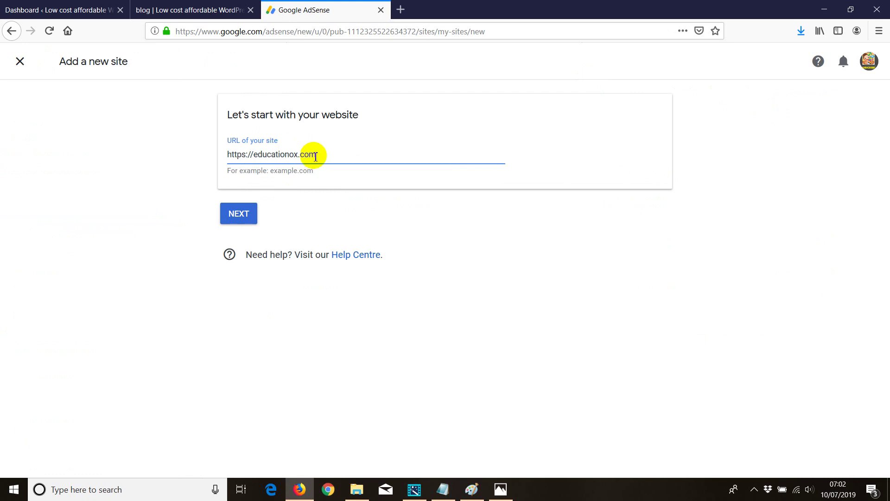
left_click(236, 222)
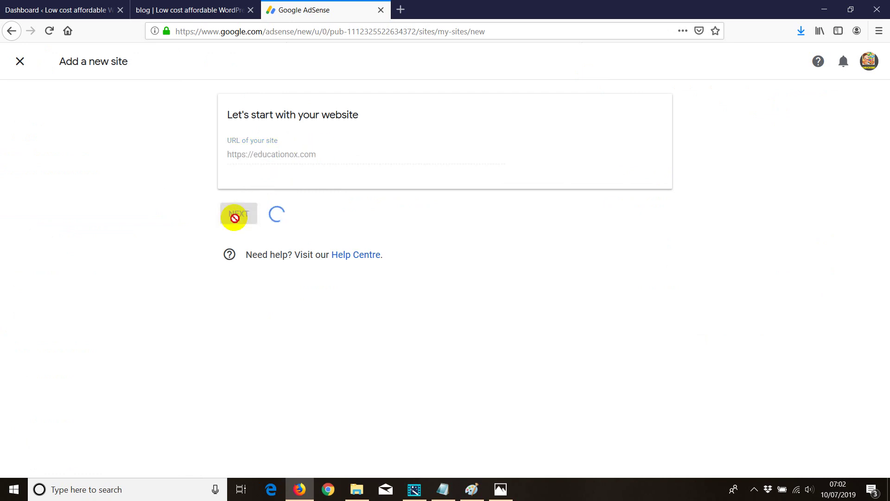
Step: Copy the AdSense connection code for the site
scroll(178, 255, "down", 2)
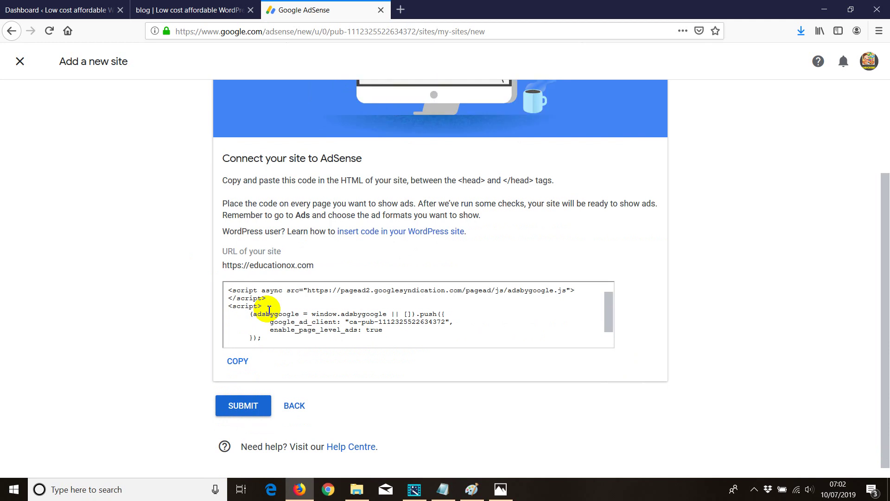
left_click(235, 360)
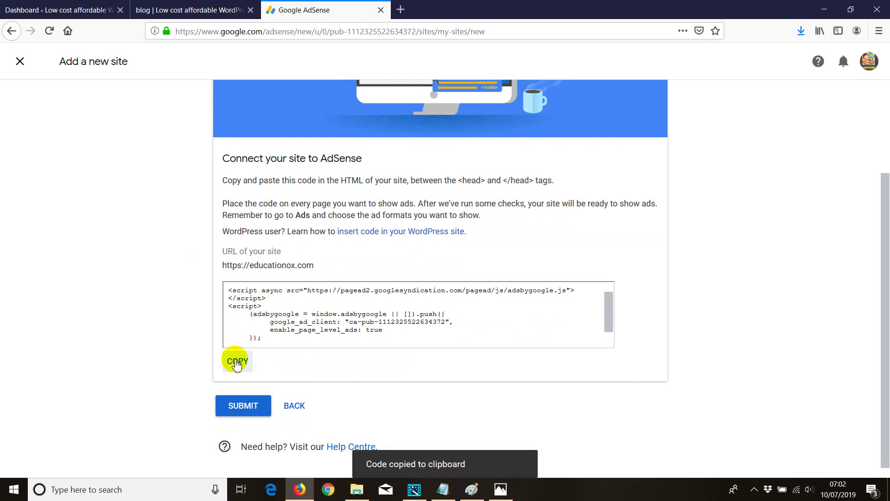
left_click(88, 7)
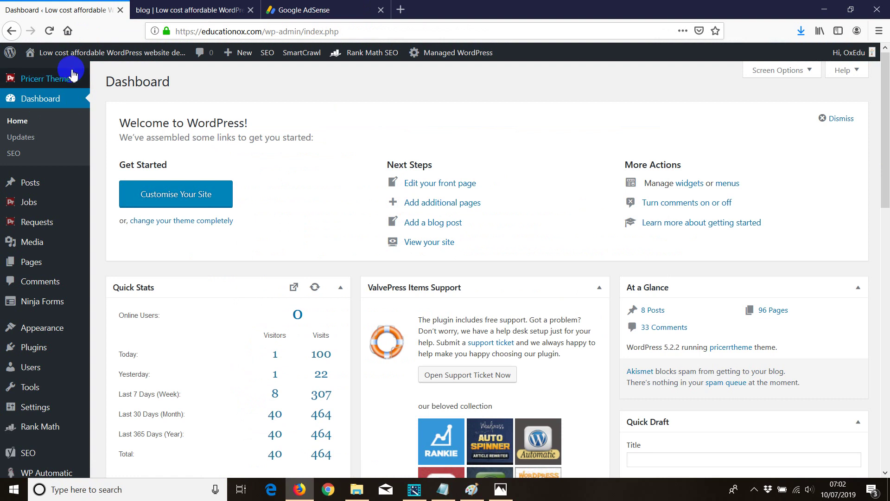
Step: Open pricerrtheme's header.php through Appearance > Theme Editor
mouse_move(73, 74)
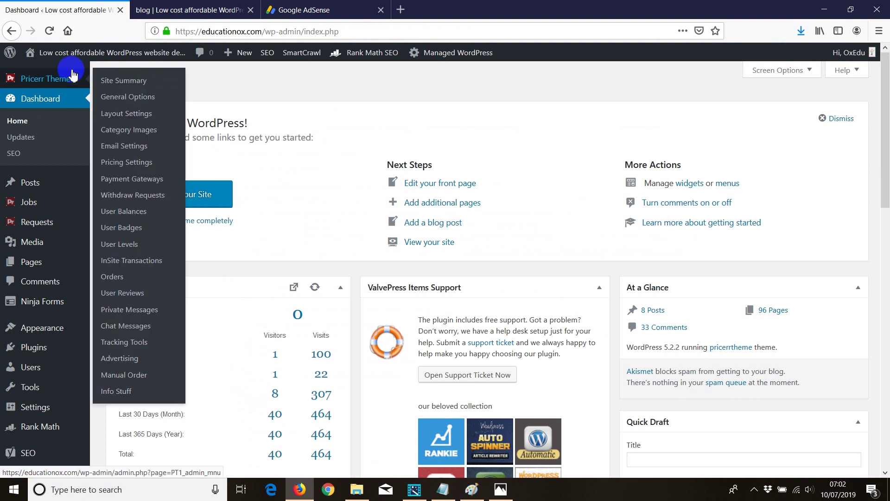
mouse_move(50, 335)
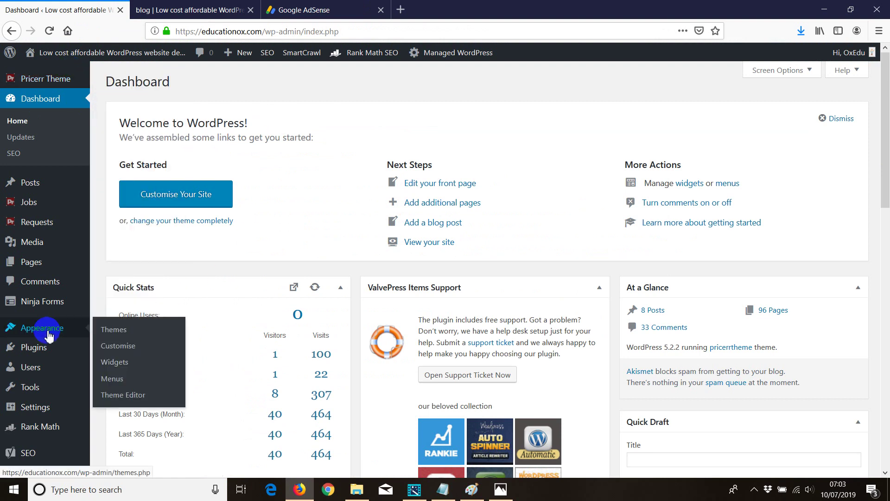
left_click(112, 396)
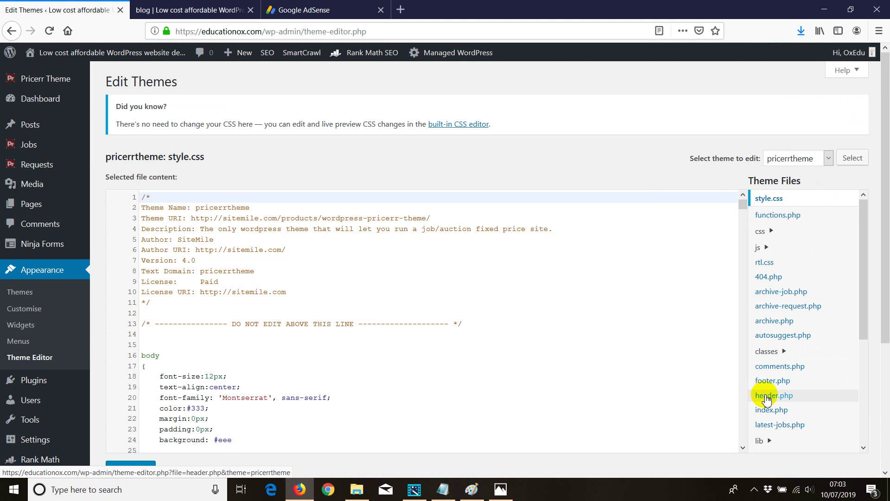
left_click(766, 398)
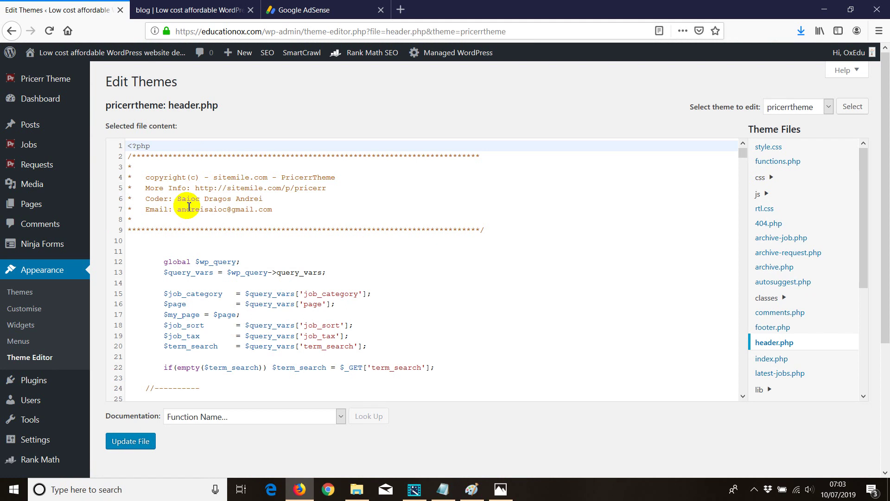
Step: Search header.php for the <head> tag
left_click(188, 207)
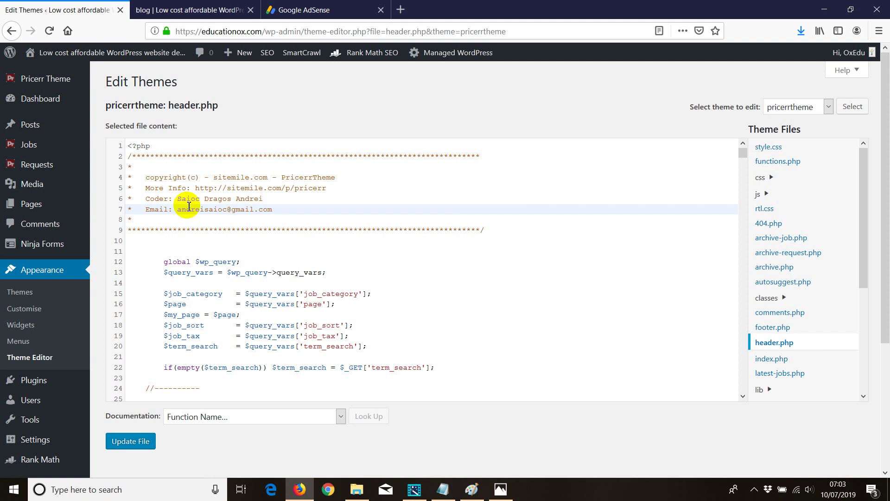
key("ctrl+f")
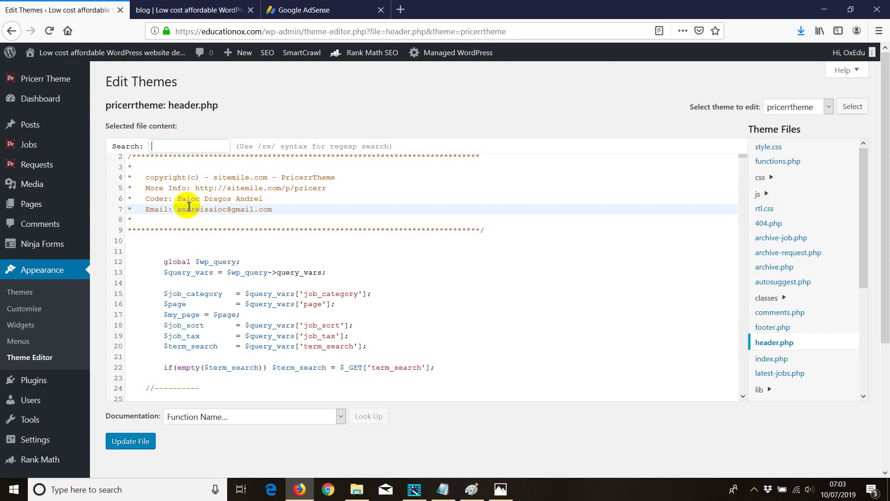
type("<head>")
key("Return")
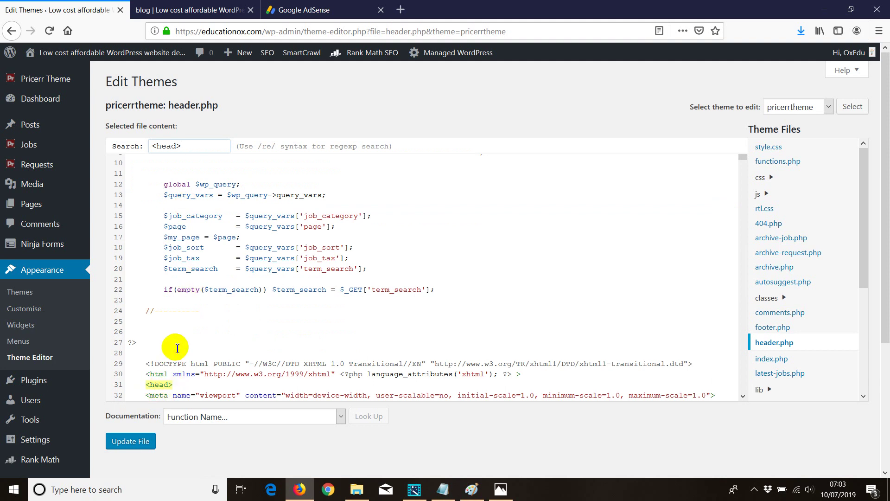
scroll(175, 342, "down", 5)
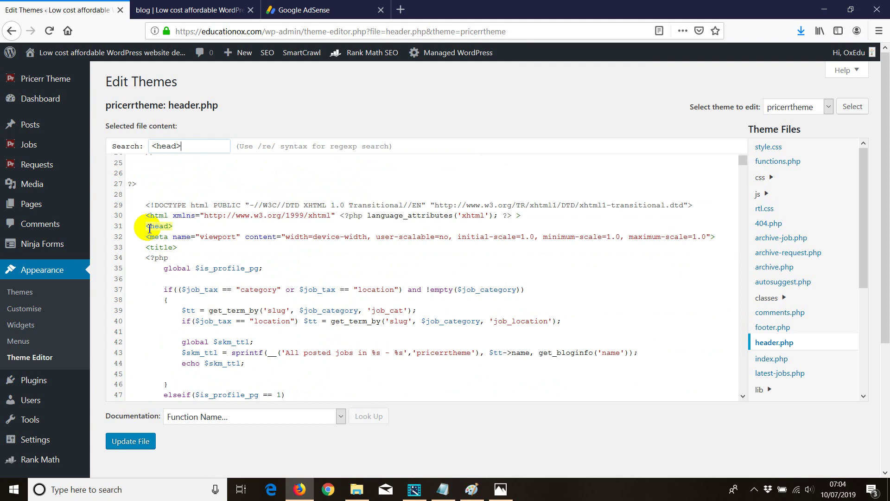
Step: Add blank lines after <head> and paste the AdSense script onto line 33
left_click(178, 227)
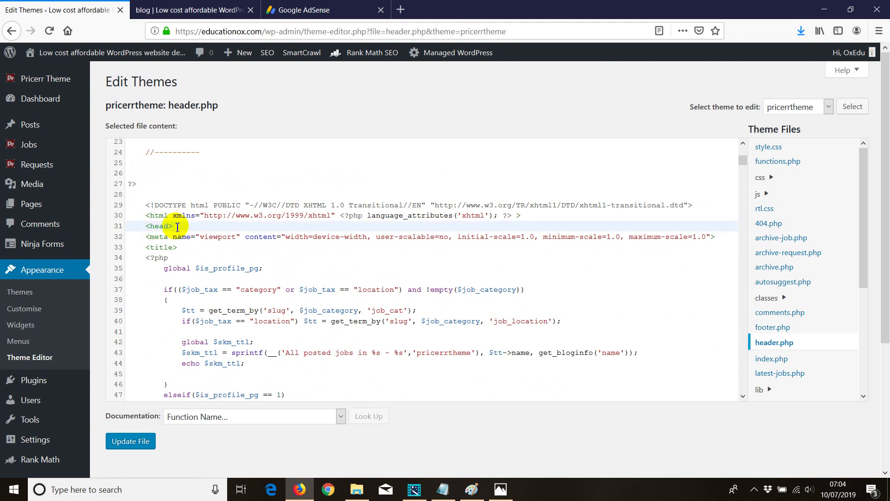
key("Return")
key("Return")
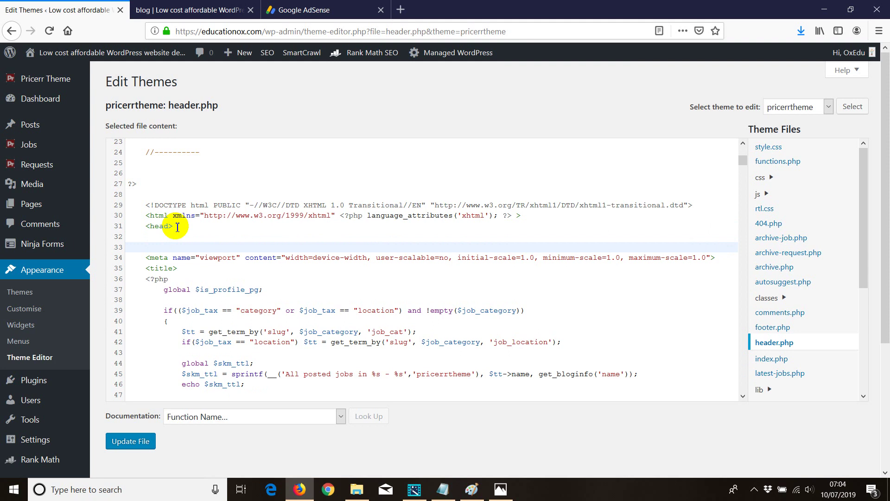
key("Return")
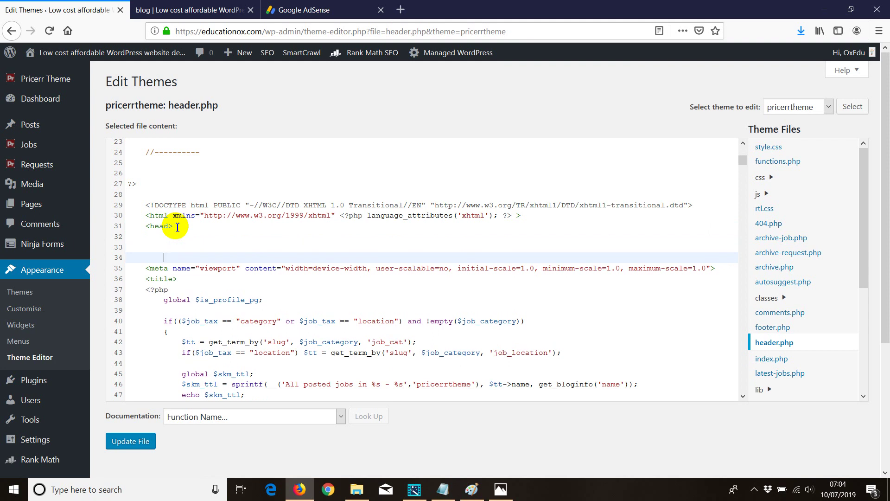
key("Up")
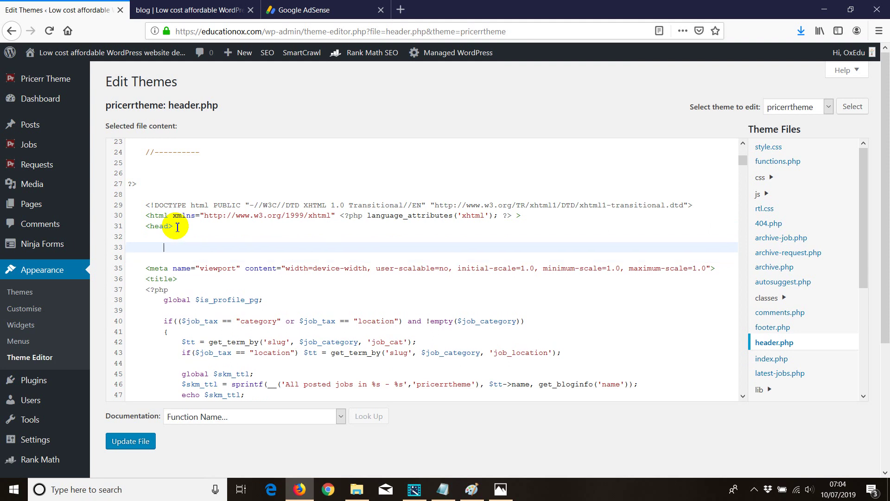
right_click(170, 247)
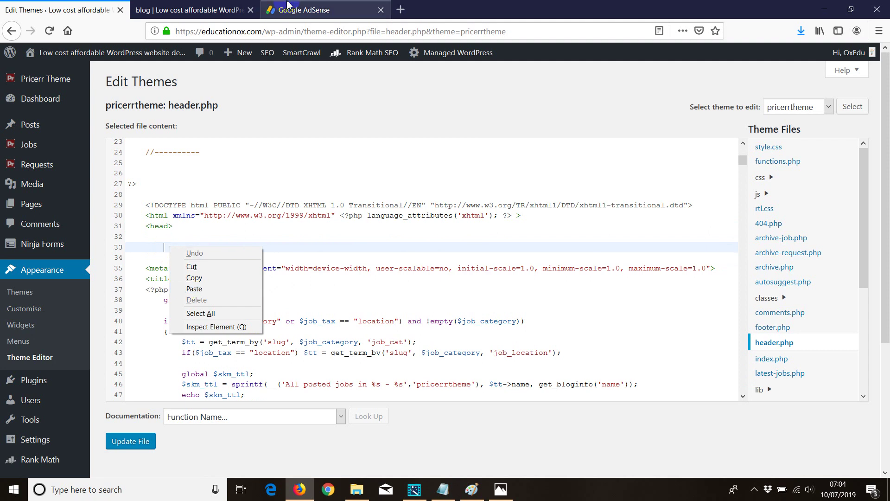
left_click(165, 247)
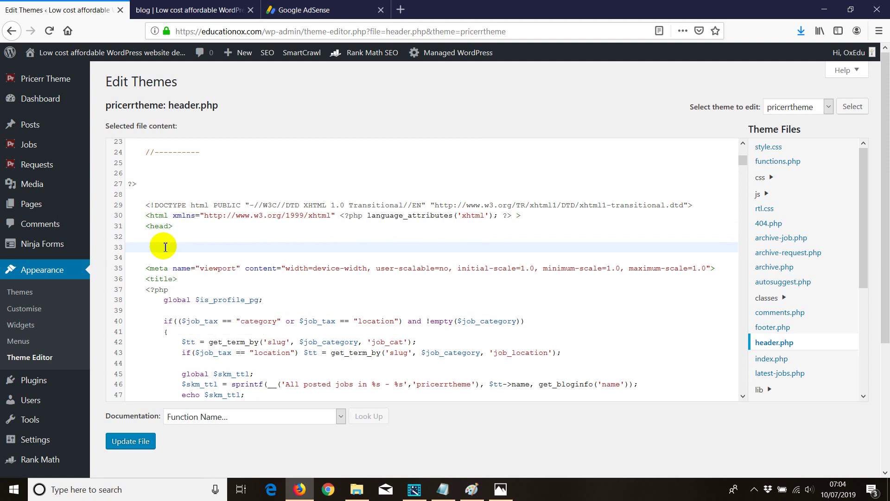
key("ctrl+v")
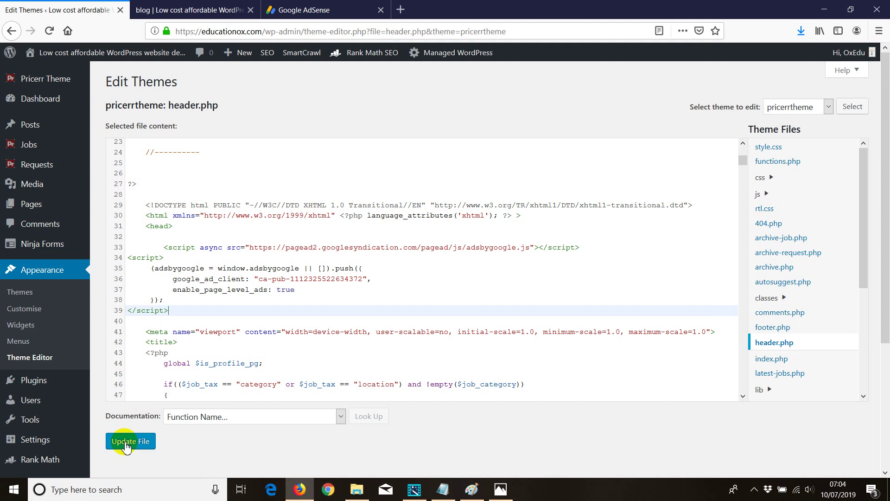
left_click(306, 10)
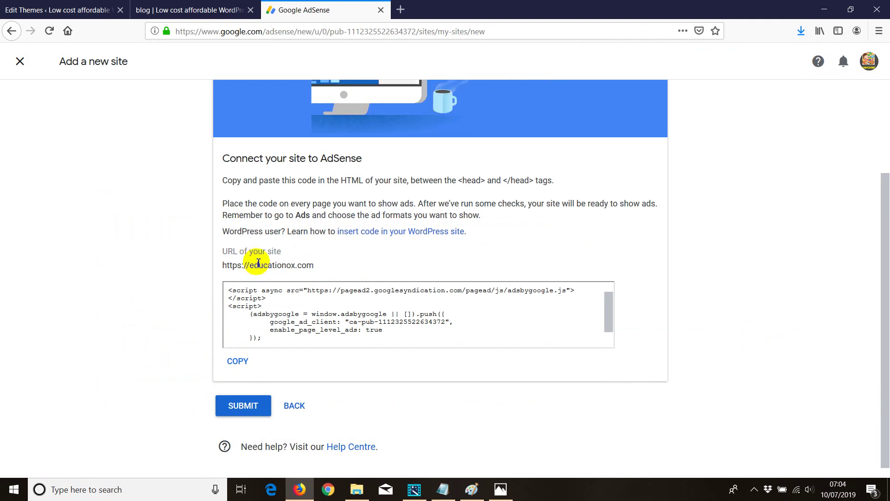
Step: Check the educationox.com tab, then close AdSense's Add a new site page
left_click(192, 18)
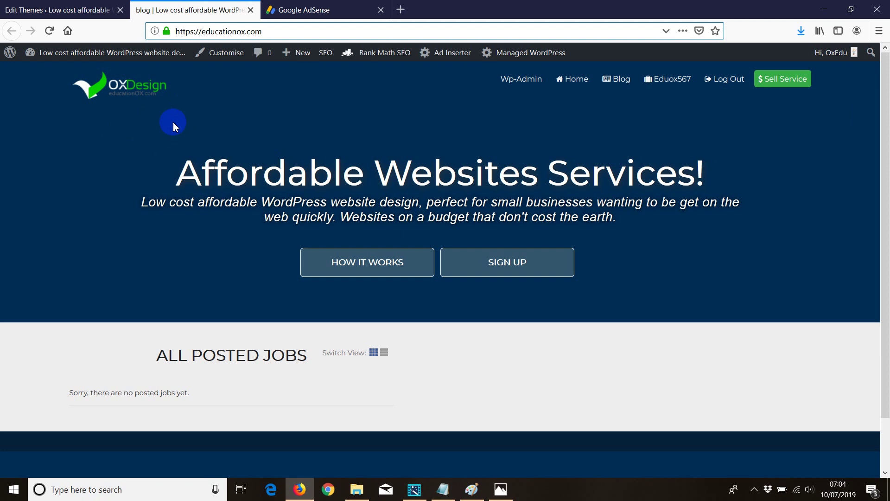
left_click(320, 9)
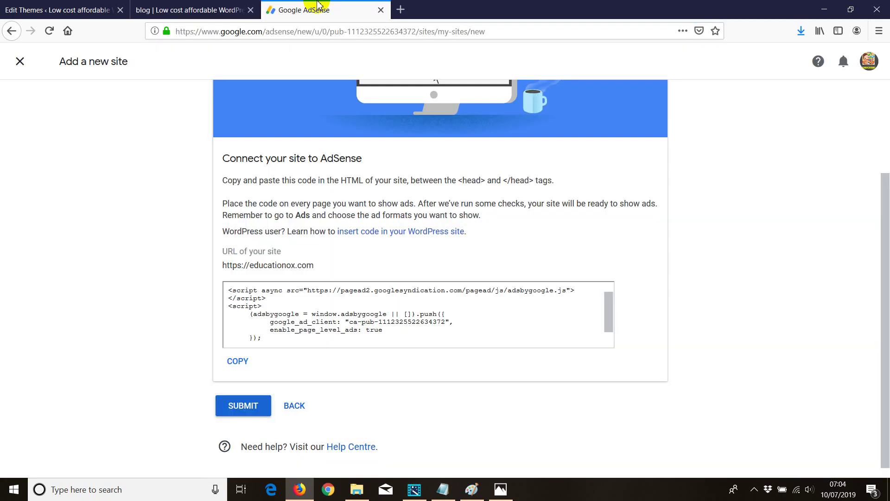
left_click(21, 62)
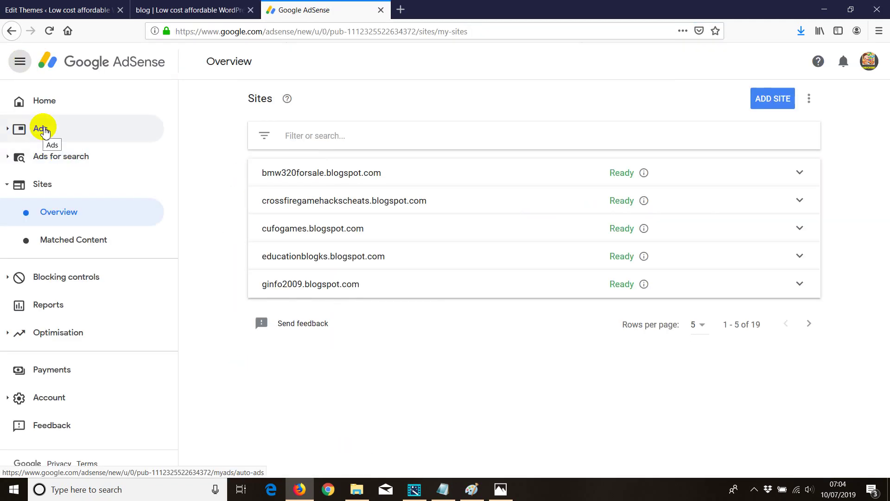
Step: Go to Ads > Ad units in the AdSense navigation
left_click(43, 128)
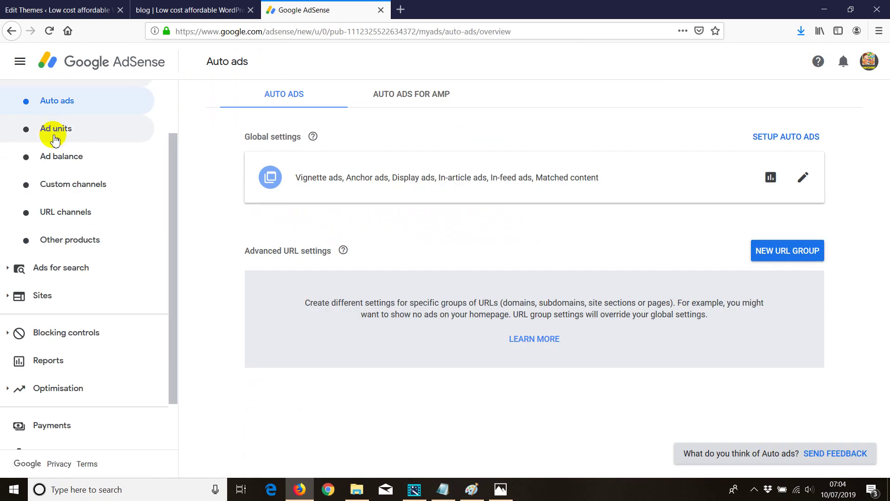
left_click(56, 132)
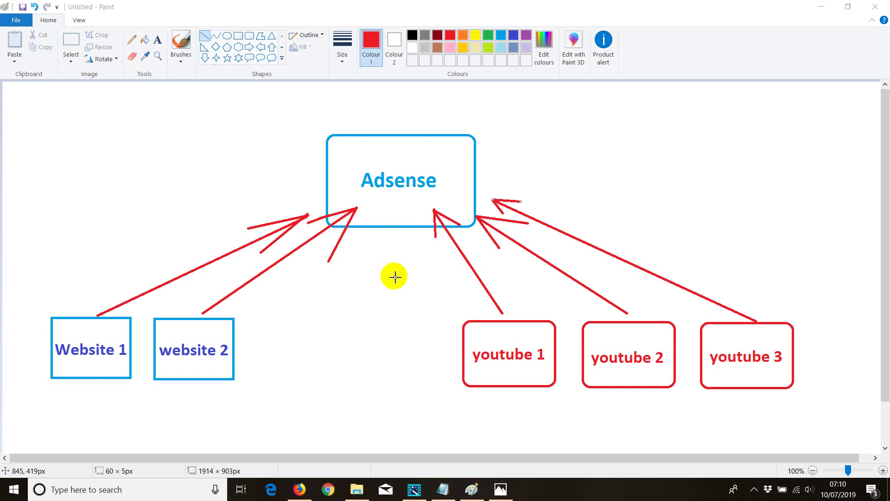
Step: Switch from Paint to Firefox showing the TTChannel YouTube page
left_click(293, 488)
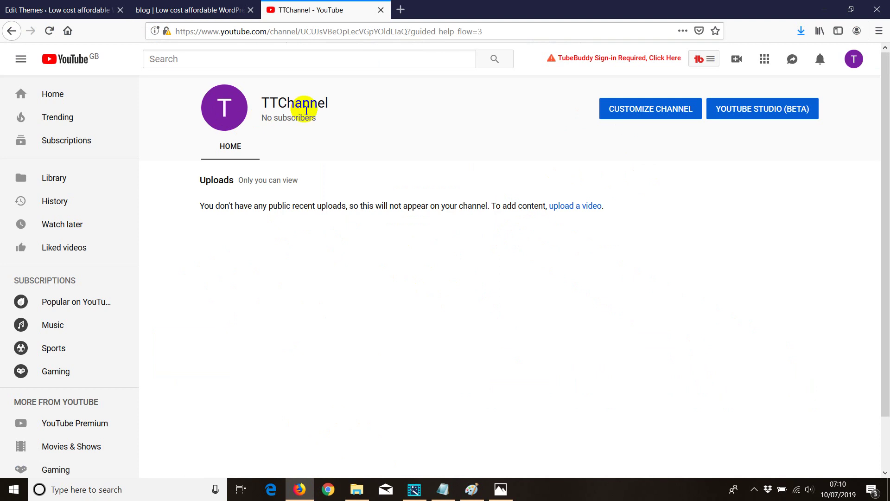
Step: Open TTChannel's avatar menu, close it, then reopen it to reach YouTube Studio (beta)
left_click(854, 59)
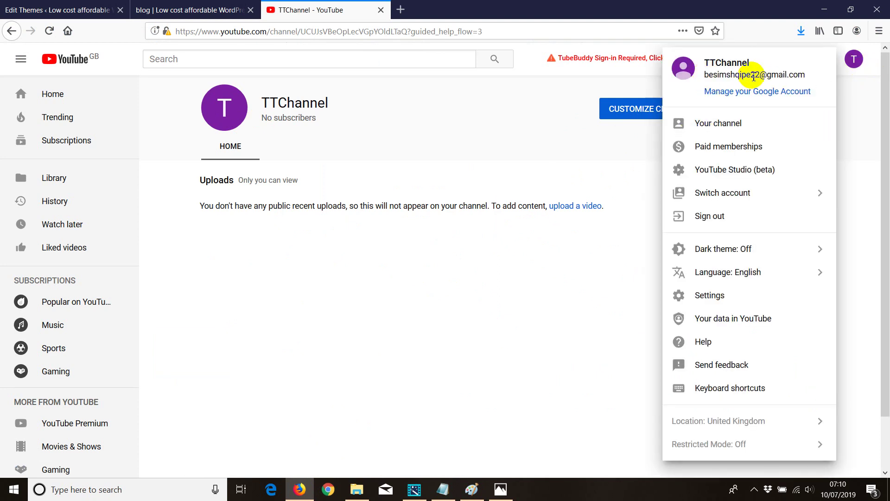
left_click(613, 162)
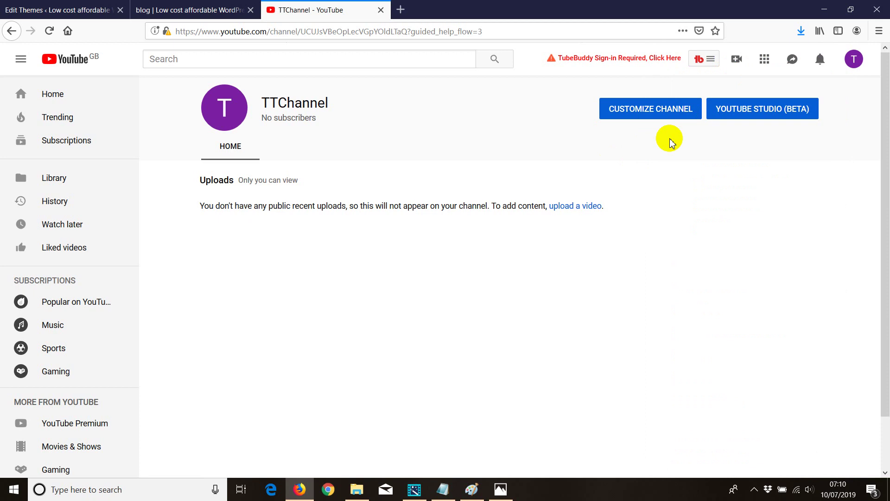
left_click(649, 113)
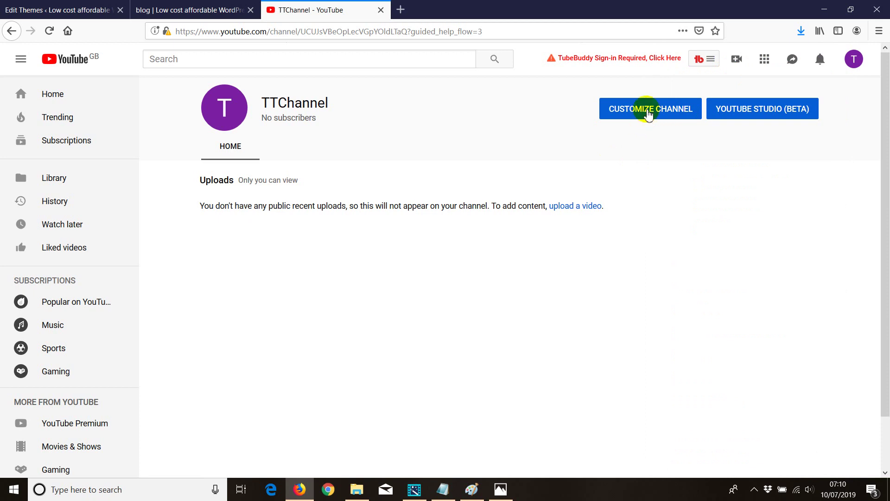
left_click(854, 59)
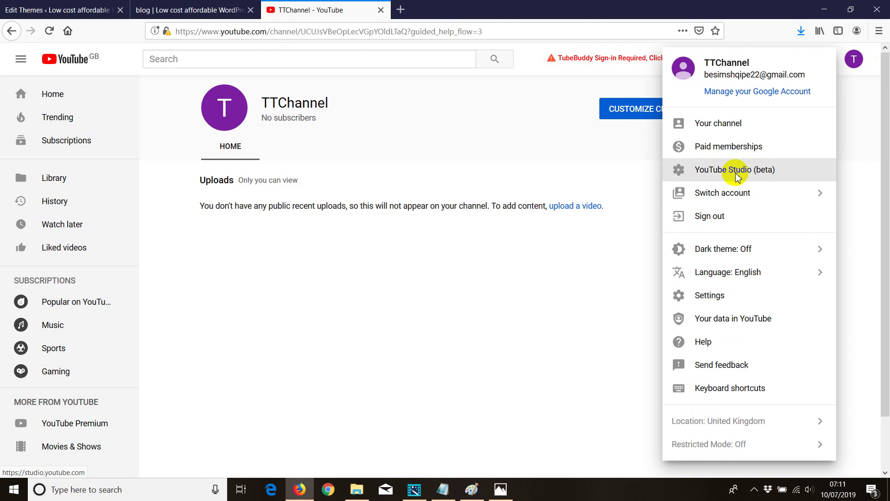
Step: In YouTube Studio (beta) settings, save Creator Studio Classic as the default experience
left_click(738, 177)
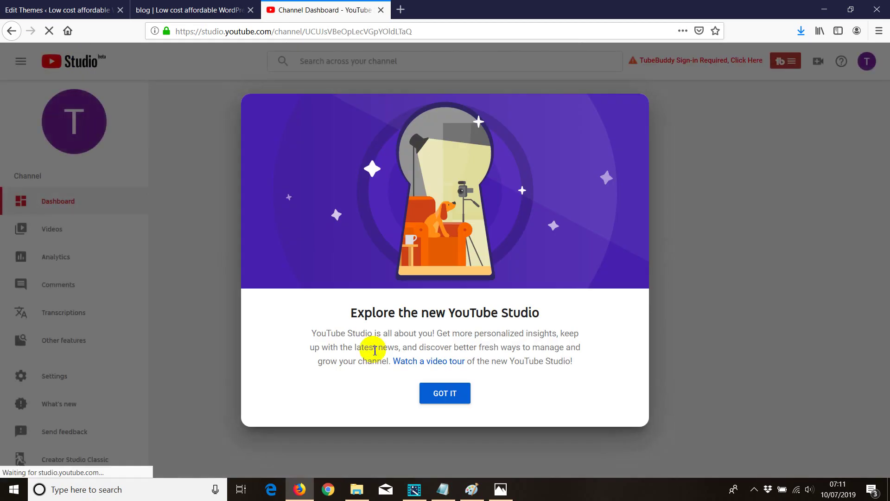
left_click(446, 393)
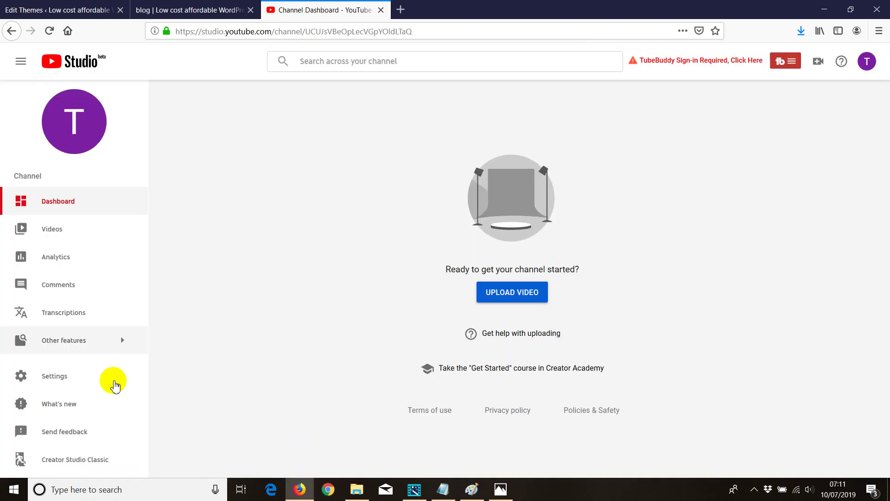
left_click(63, 376)
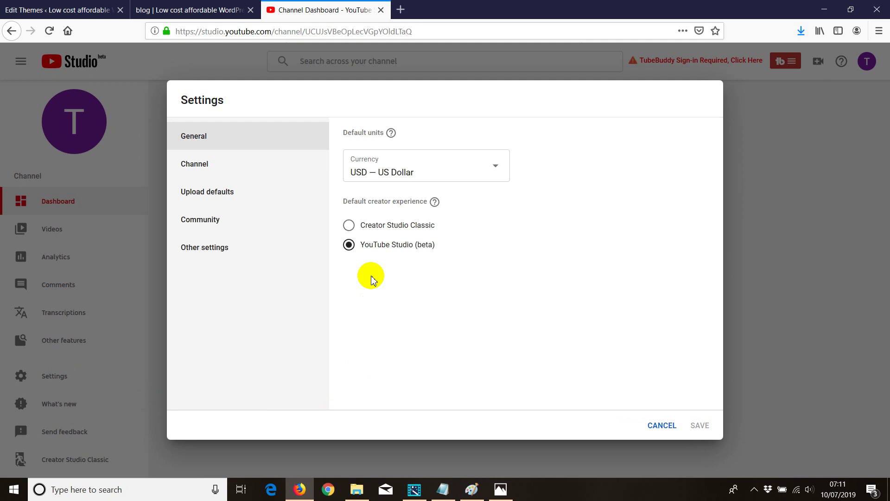
left_click(349, 226)
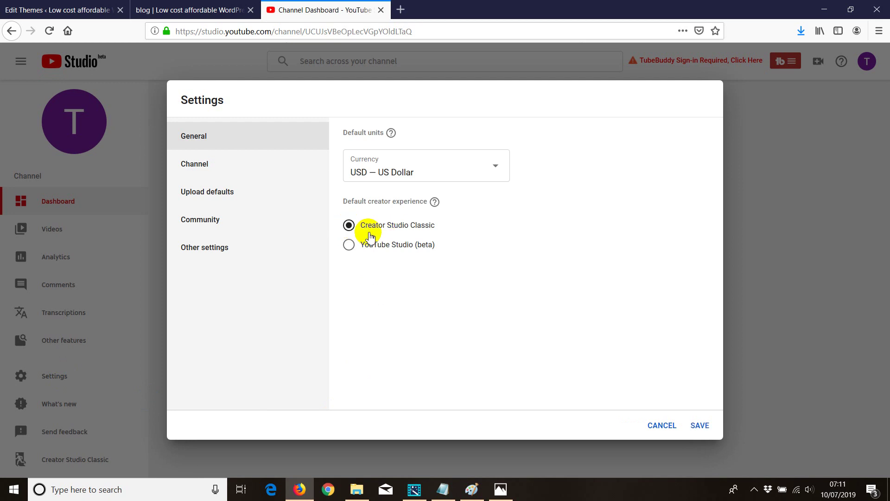
left_click(700, 426)
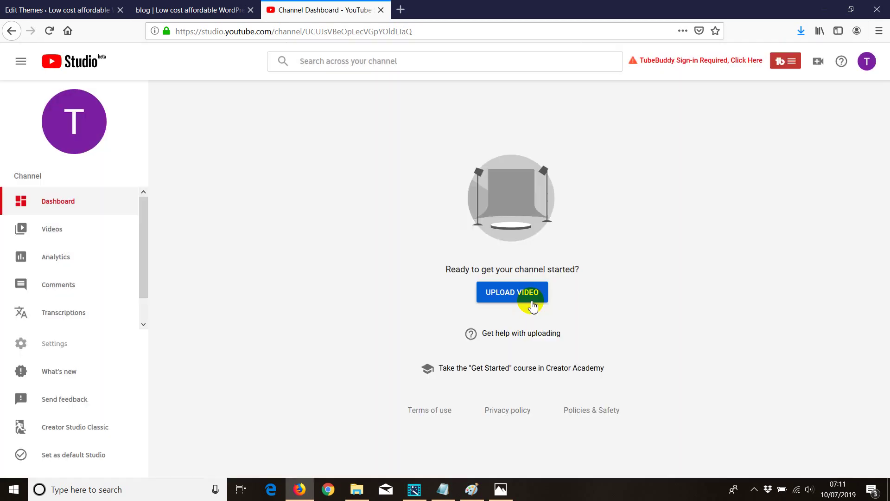
left_click(296, 31)
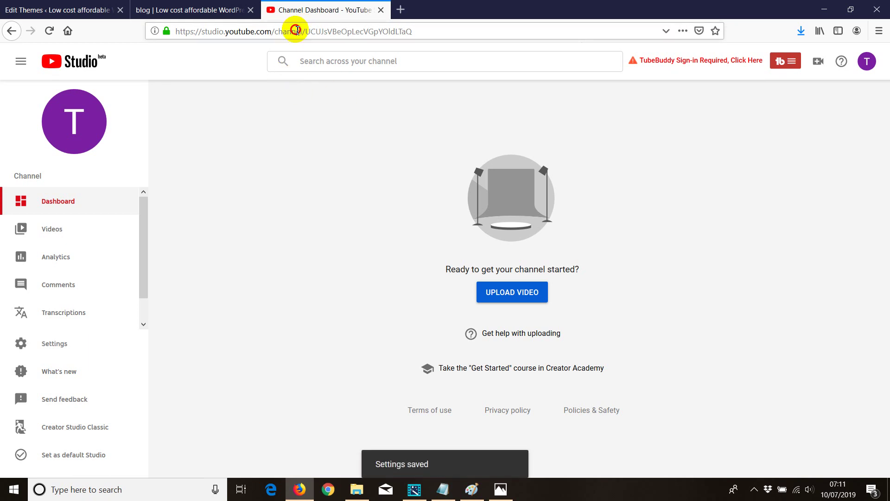
Step: Go to youtube.com and open Creator Studio's advanced channel settings
type("youtube.com/")
key("Return")
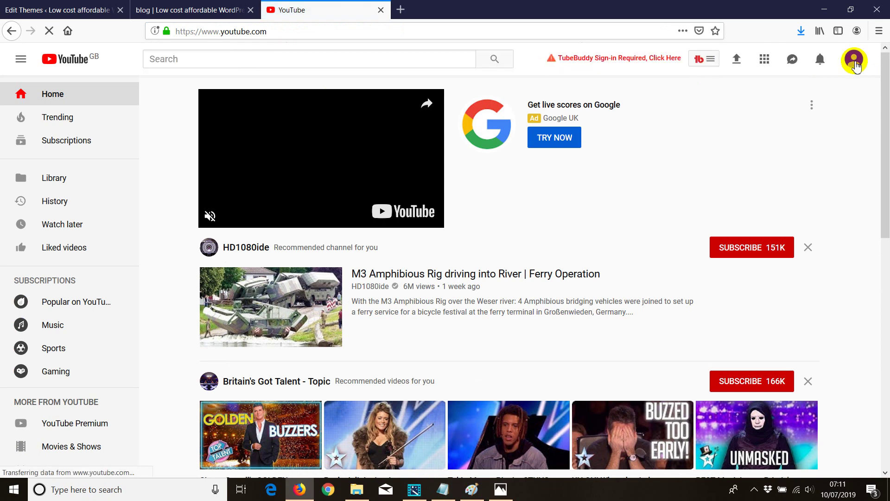
left_click(855, 61)
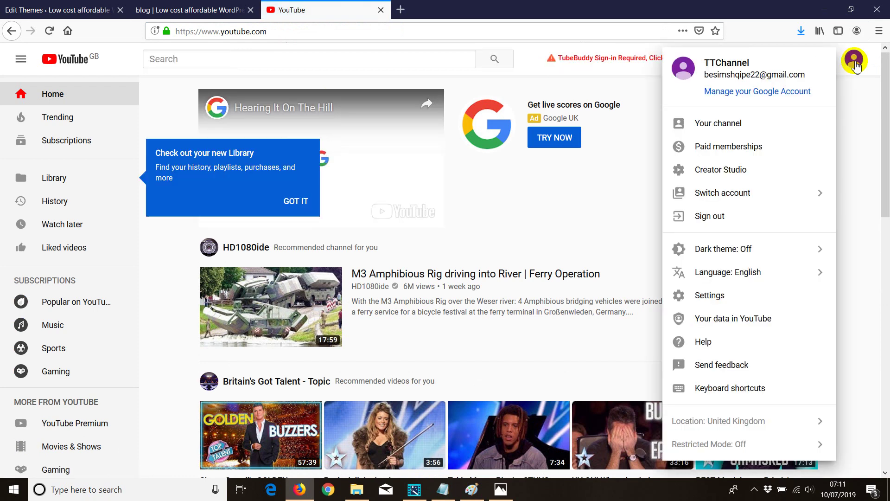
left_click(716, 173)
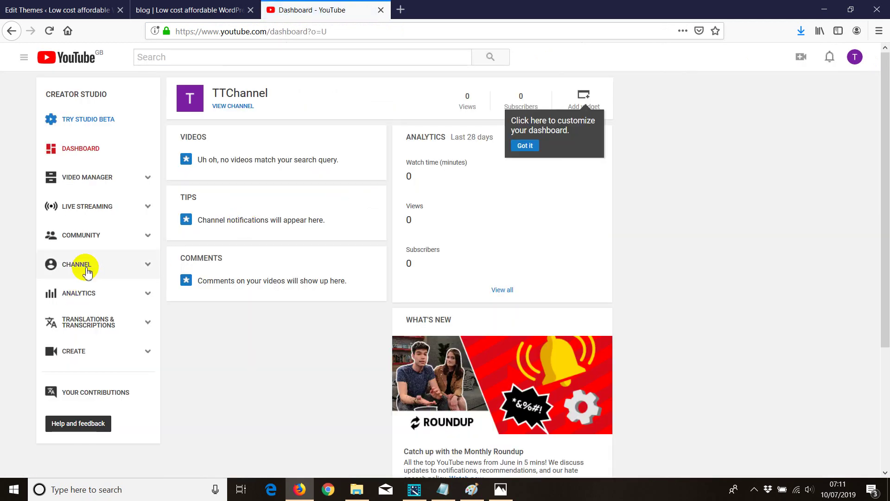
left_click(61, 270)
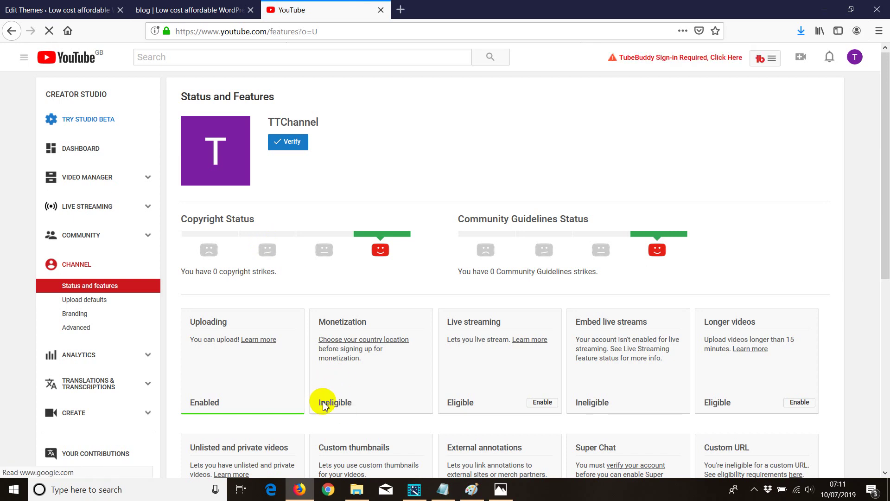
left_click(353, 340)
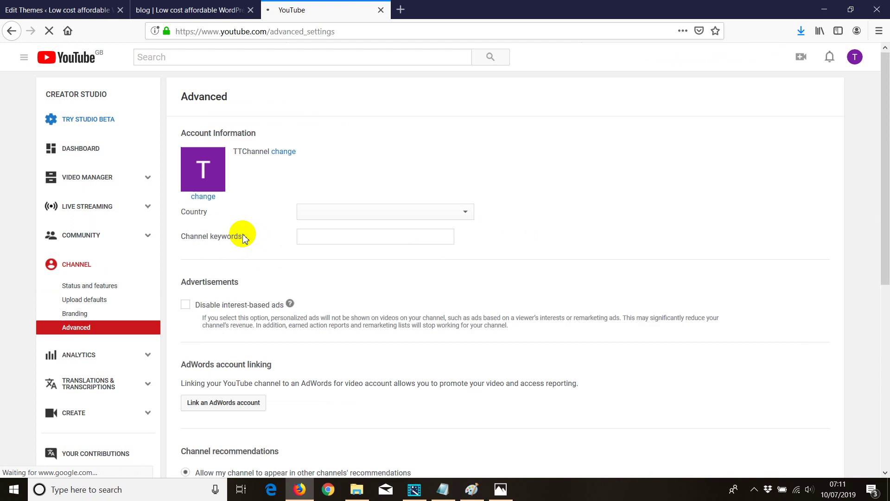
Step: Set the channel country to United Kingdom and save
left_click(328, 218)
key("u")
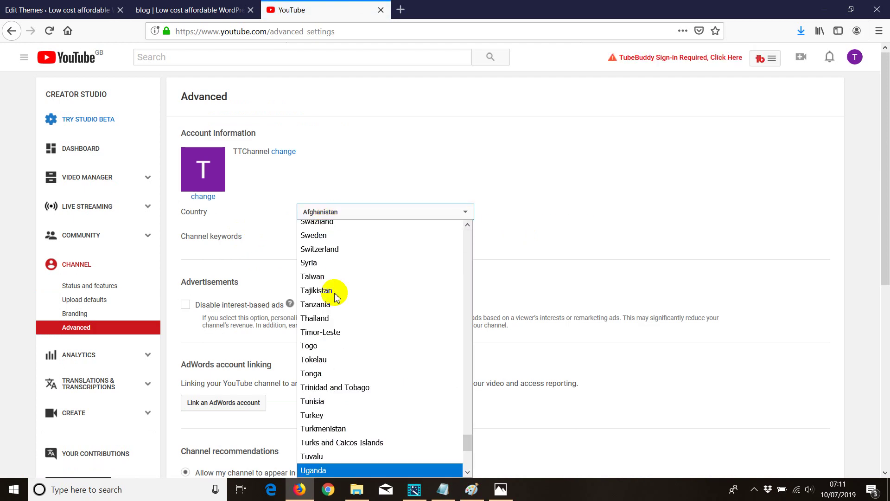
scroll(333, 358, "down", 2)
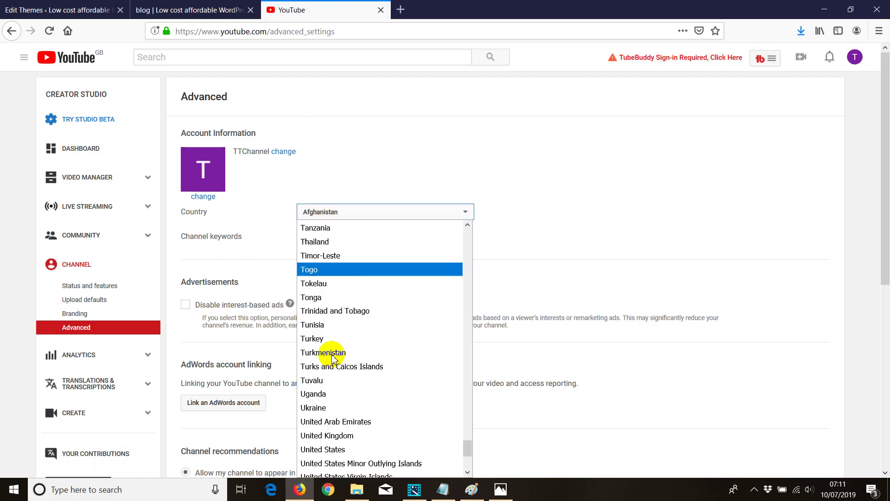
left_click(331, 435)
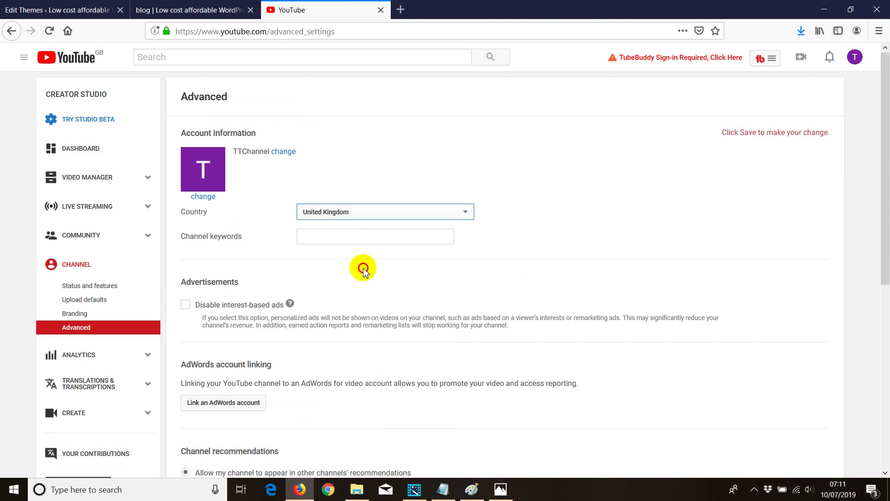
scroll(236, 366, "down", 6)
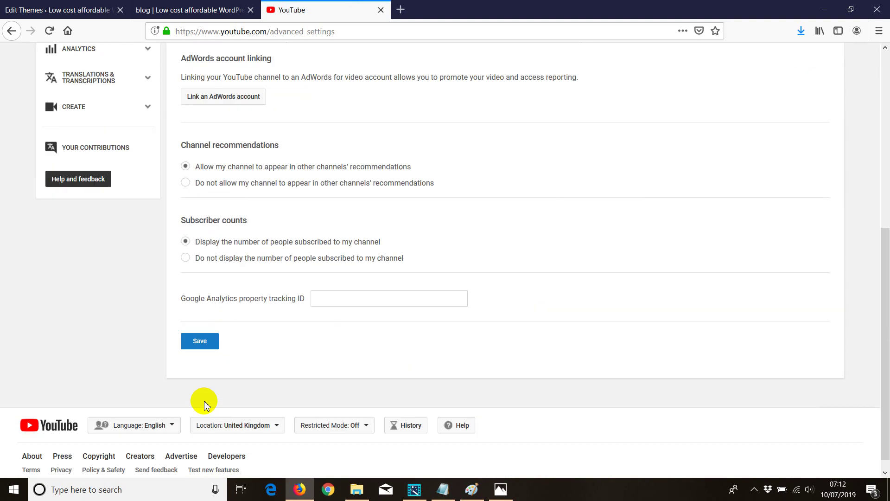
left_click(198, 340)
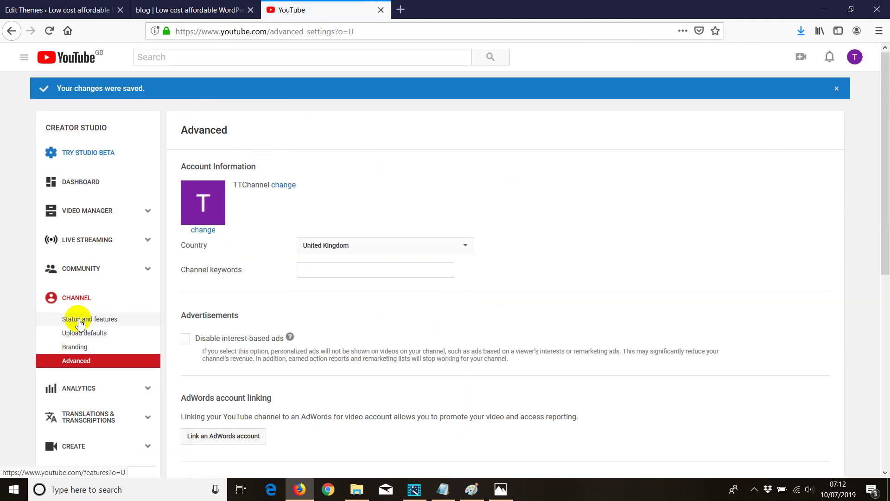
Step: Enable monetization under Status and features and accept all YouTube Partner Program agreements
left_click(76, 304)
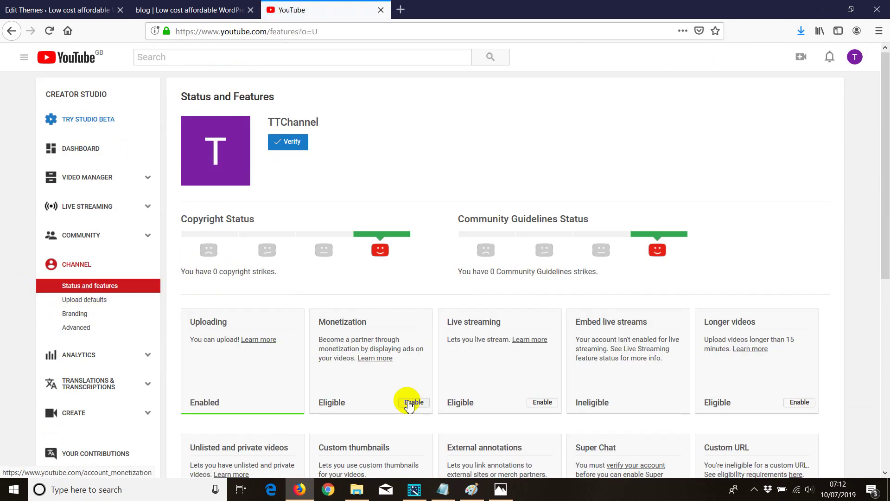
left_click(409, 404)
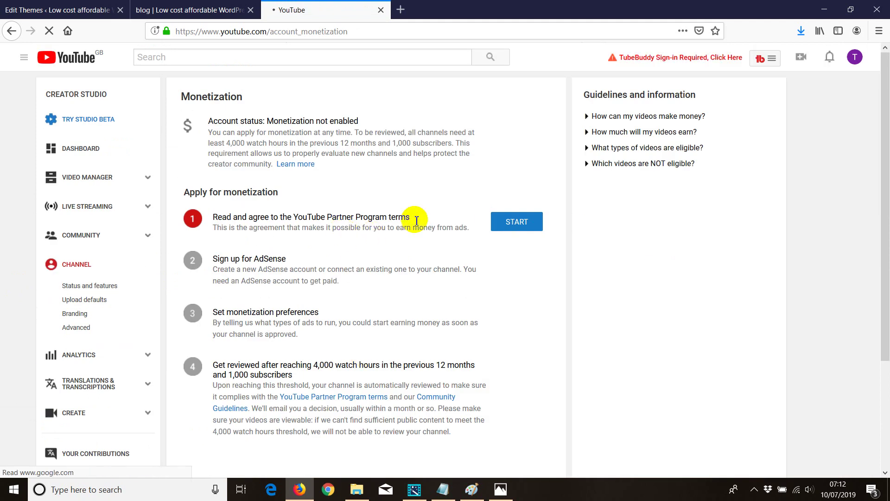
left_click(514, 228)
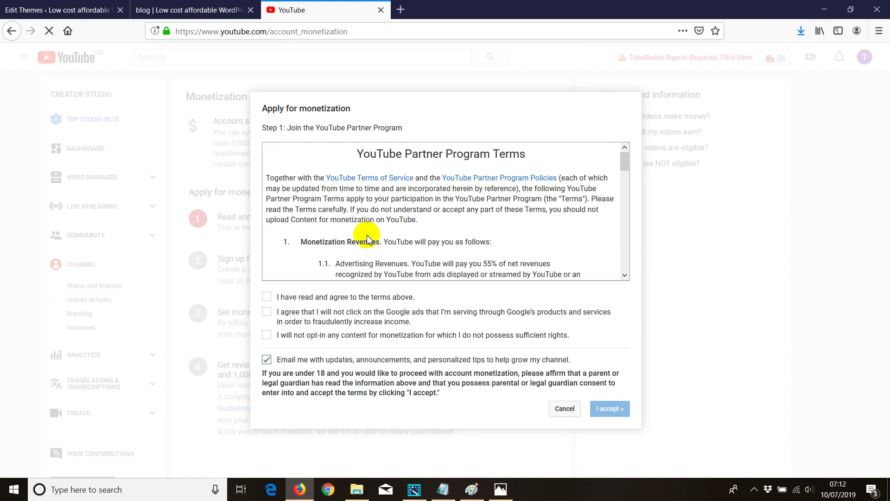
left_click(267, 312)
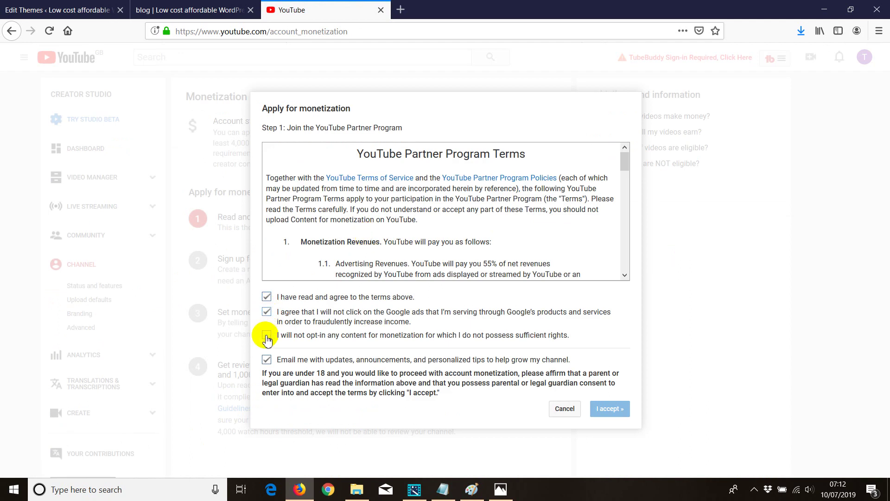
left_click(267, 335)
left_click_drag(622, 159, 611, 276)
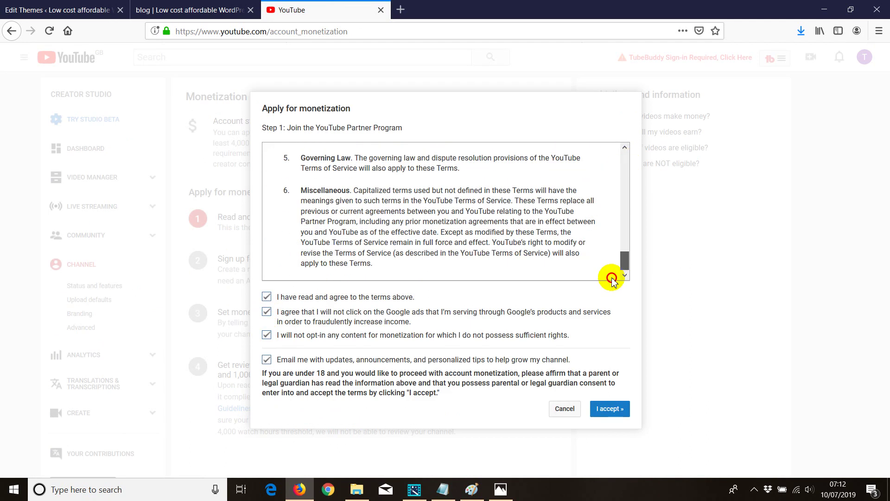
left_click(610, 412)
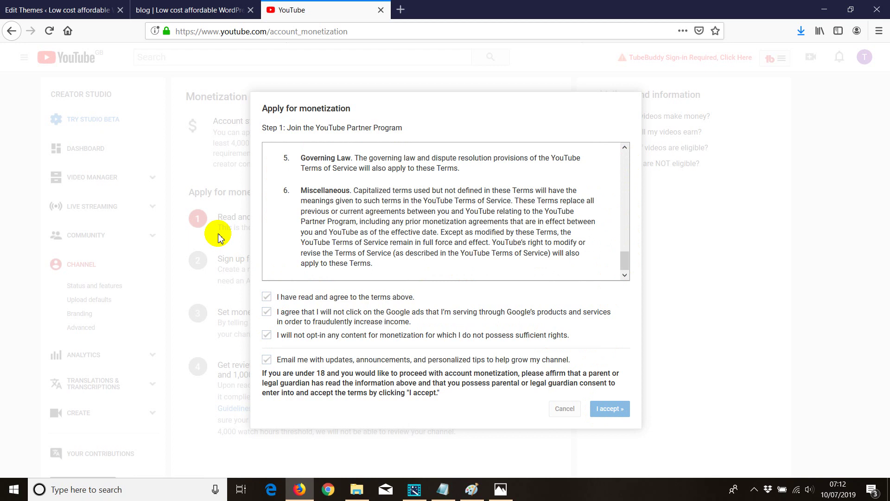
key("F5")
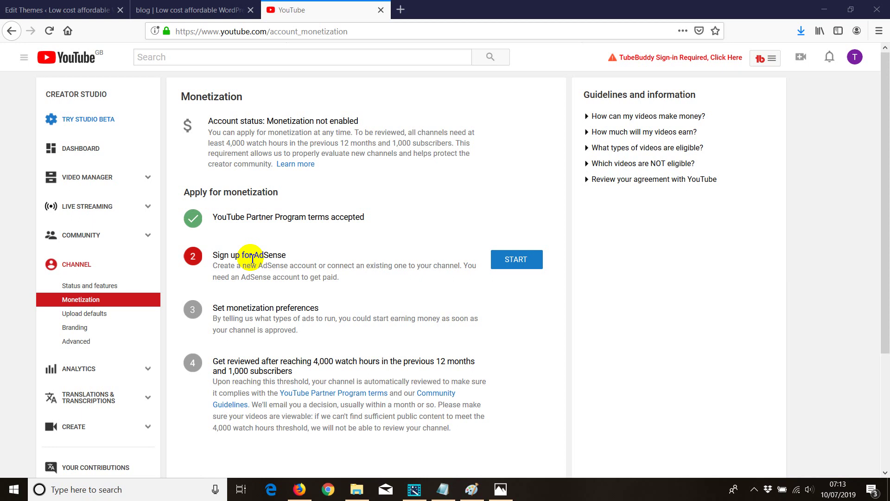
Step: Start AdSense sign-up and sign in with the chosen Google account and its password
left_click(514, 264)
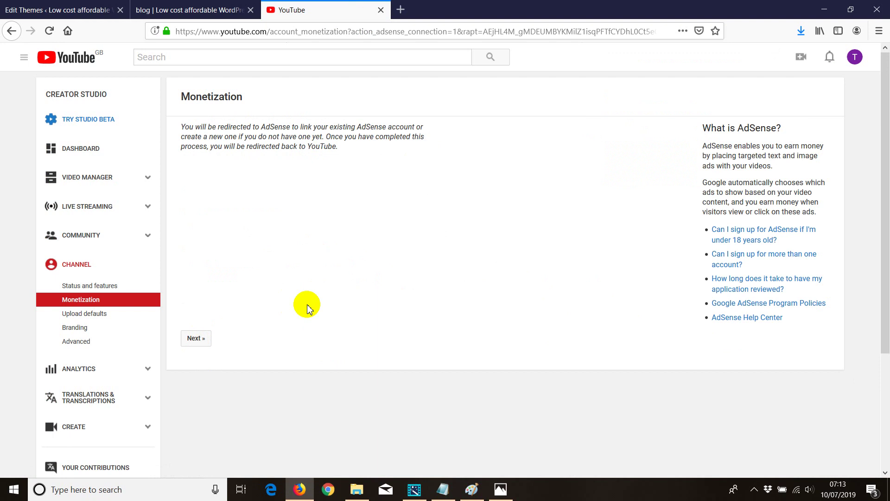
left_click(196, 338)
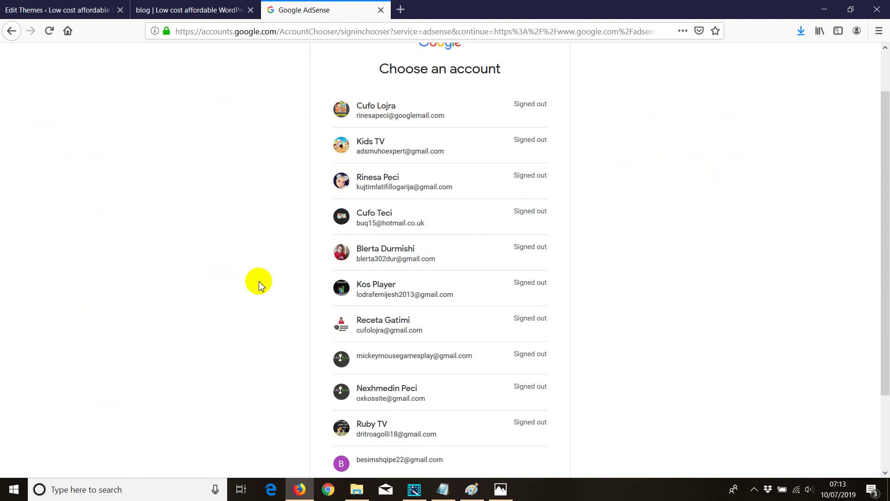
scroll(259, 285, "down", 3)
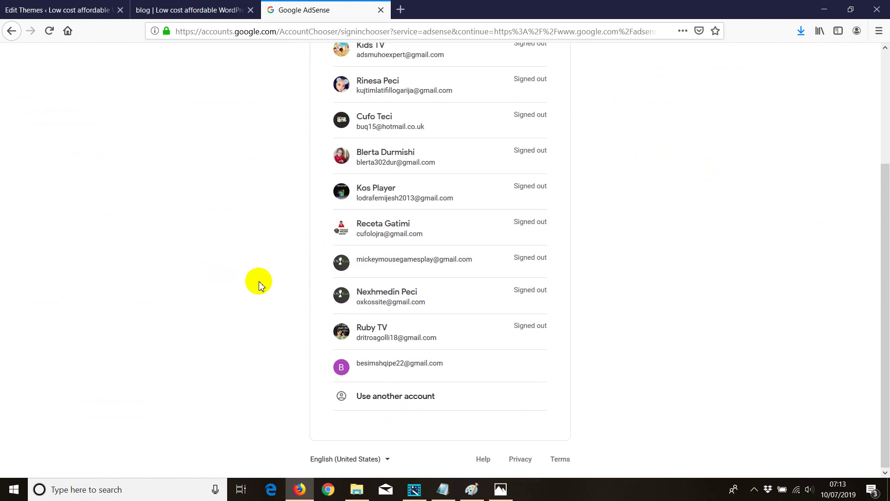
left_click(368, 295)
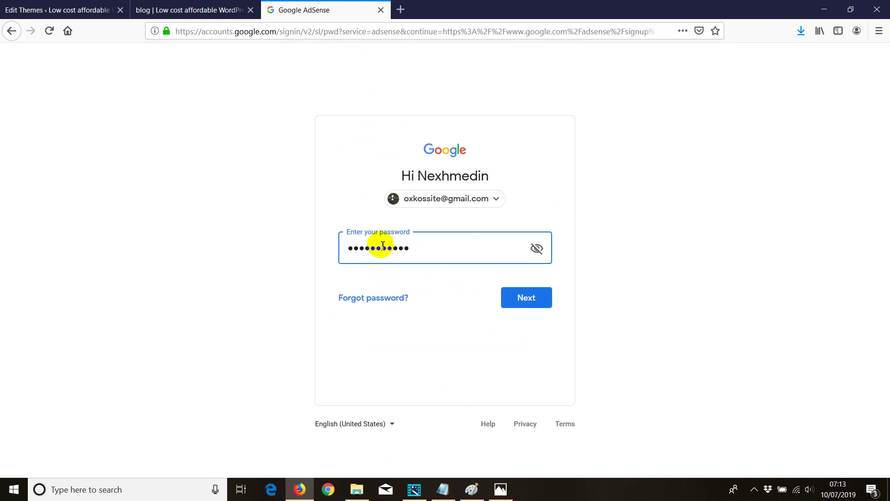
left_click(518, 306)
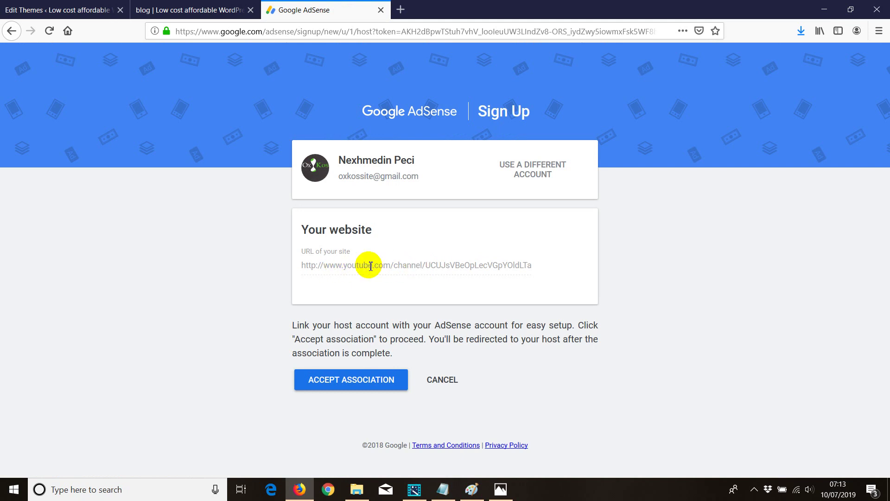
Step: Accept the AdSense association and save monetization preferences with the default ad formats checked
left_click(355, 385)
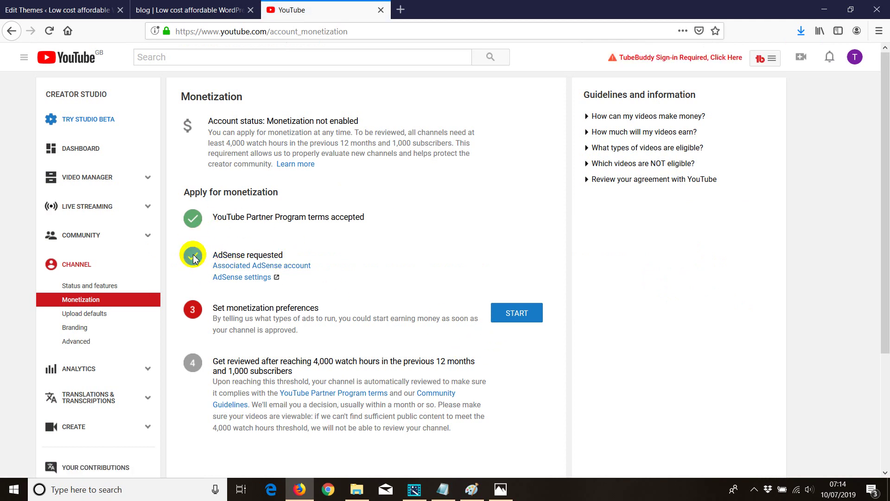
left_click(202, 313)
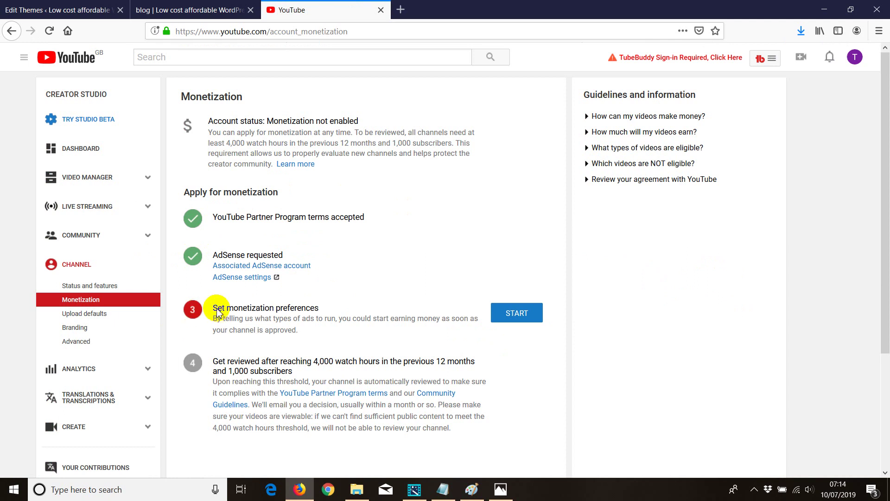
left_click(508, 317)
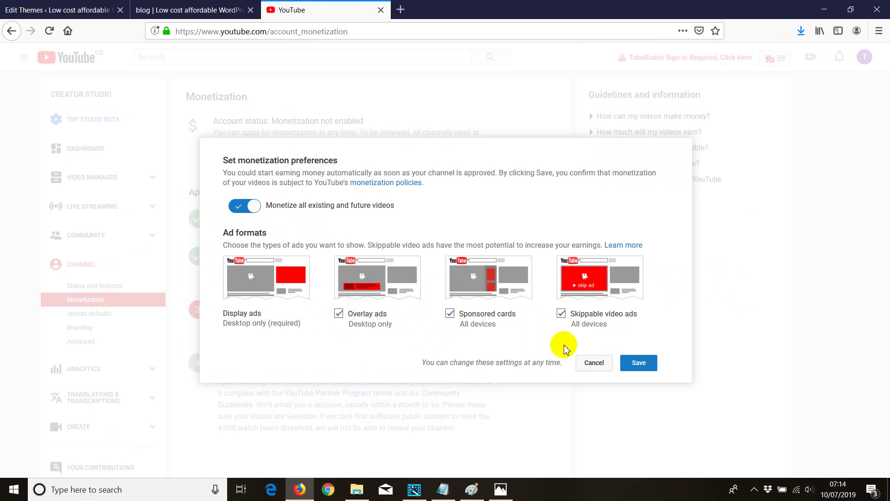
left_click(635, 364)
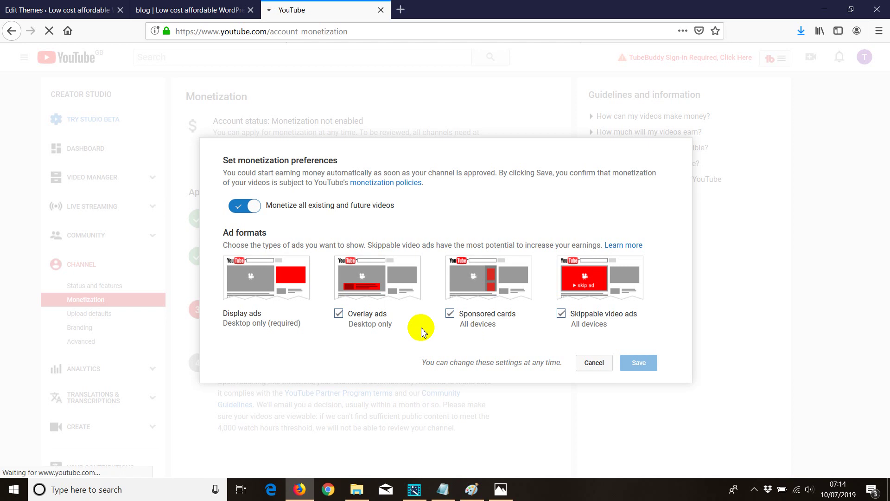
scroll(343, 313, "down", 3)
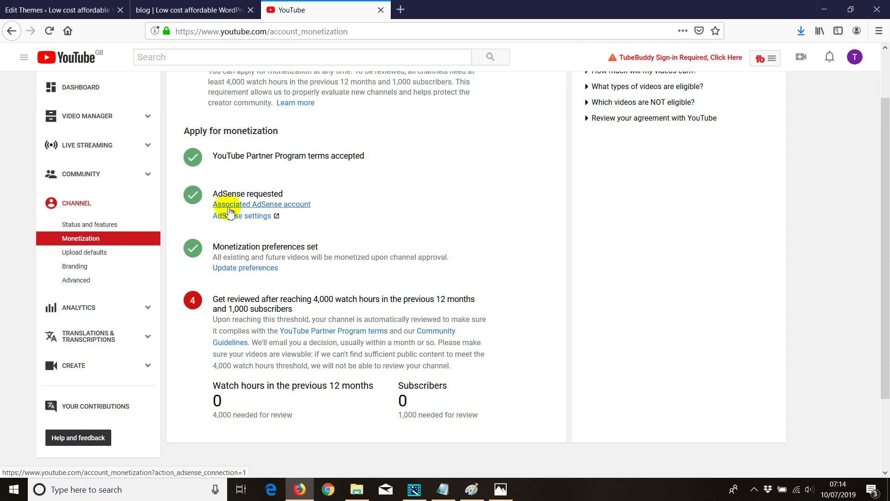
left_click(270, 204)
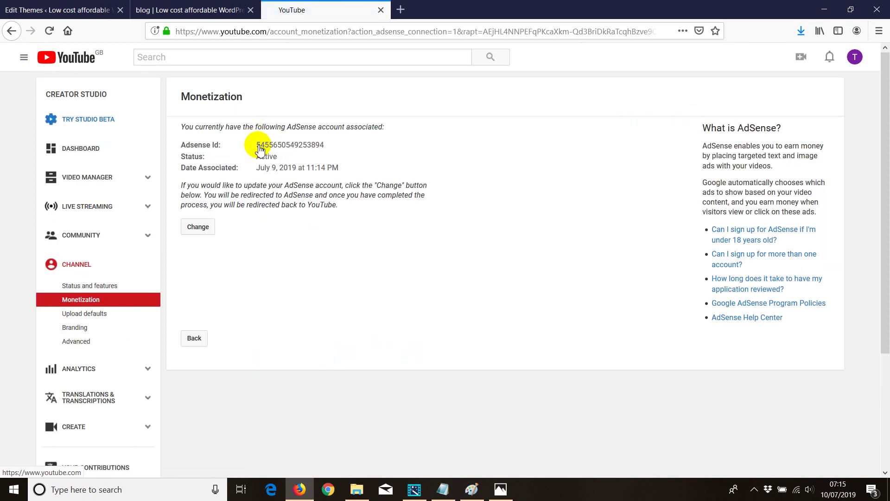
left_click(262, 144)
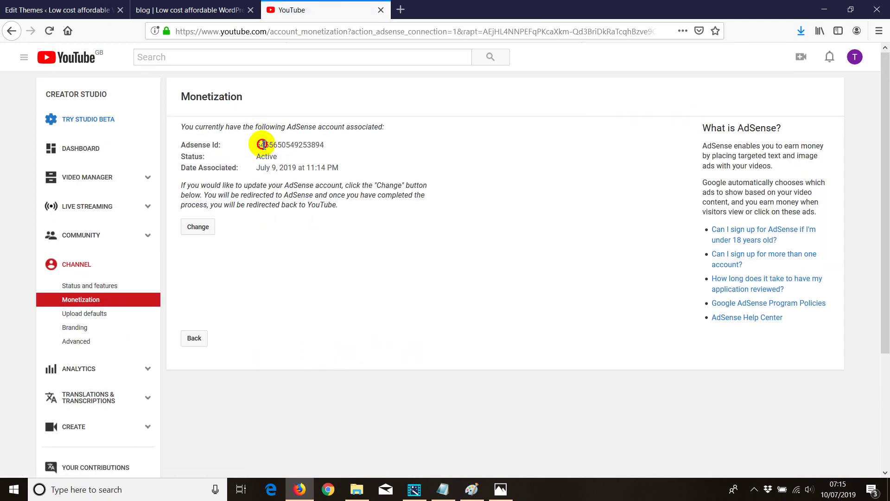
double_click(324, 145)
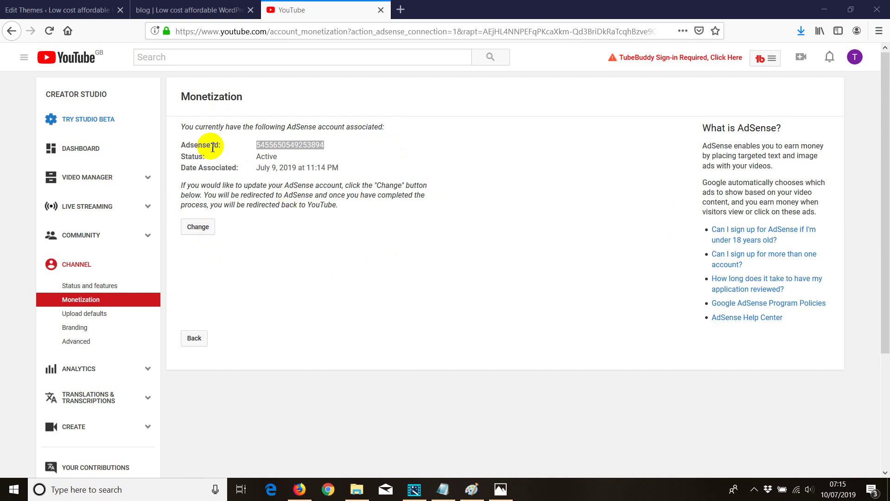
left_click(11, 30)
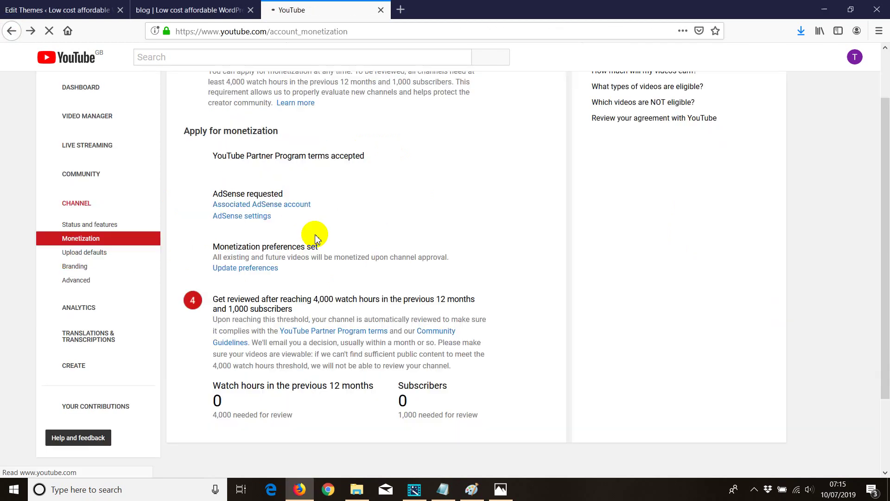